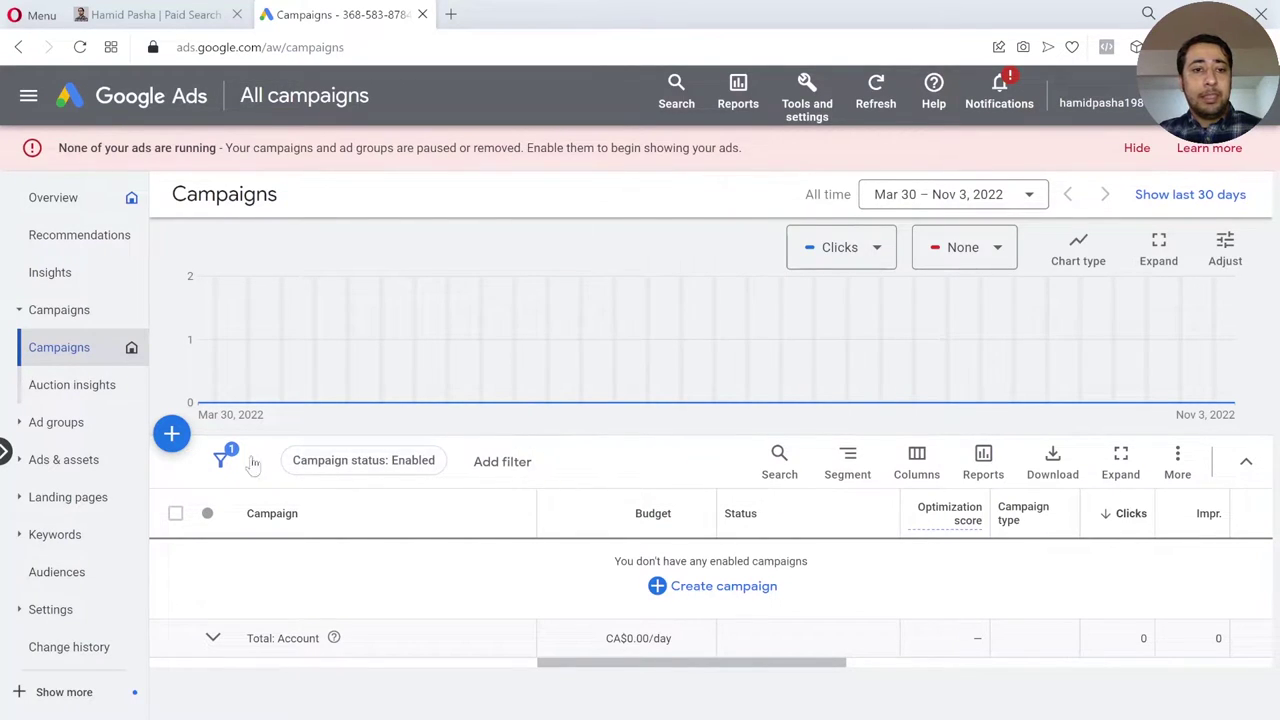
Start a new campaign with the Website traffic objective and the Search campaign type.
left_click(172, 435)
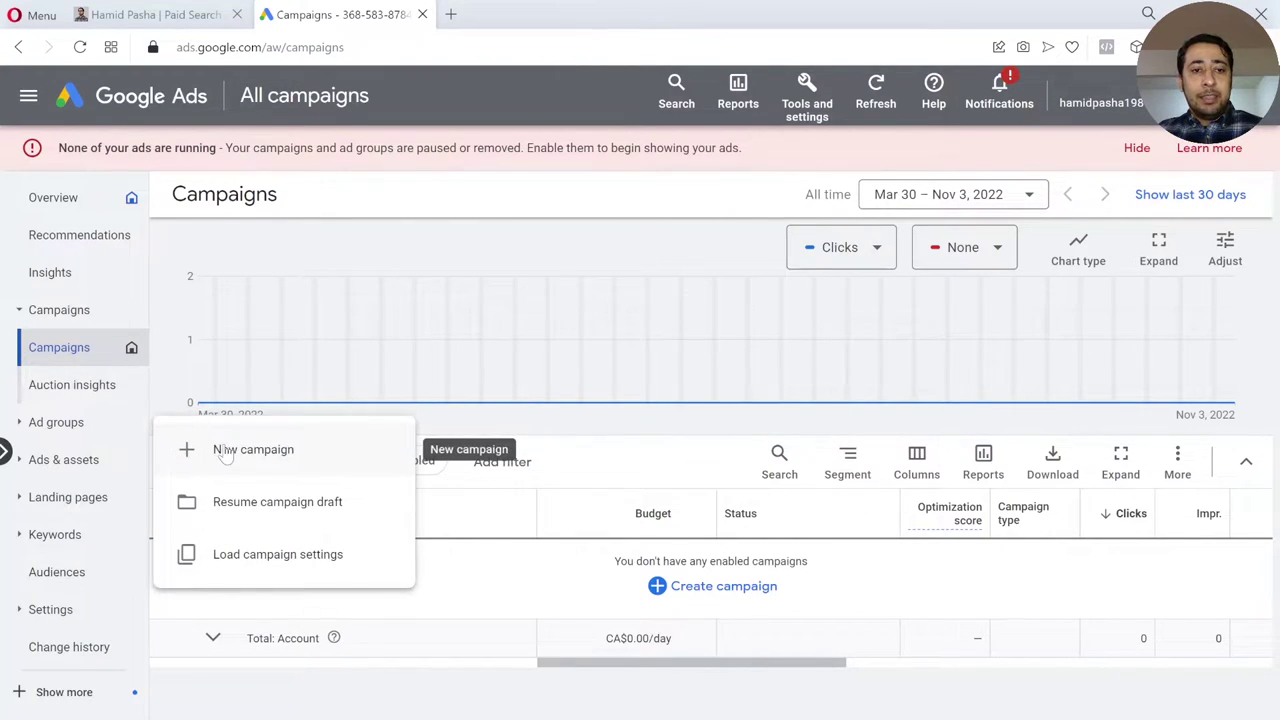
left_click(226, 452)
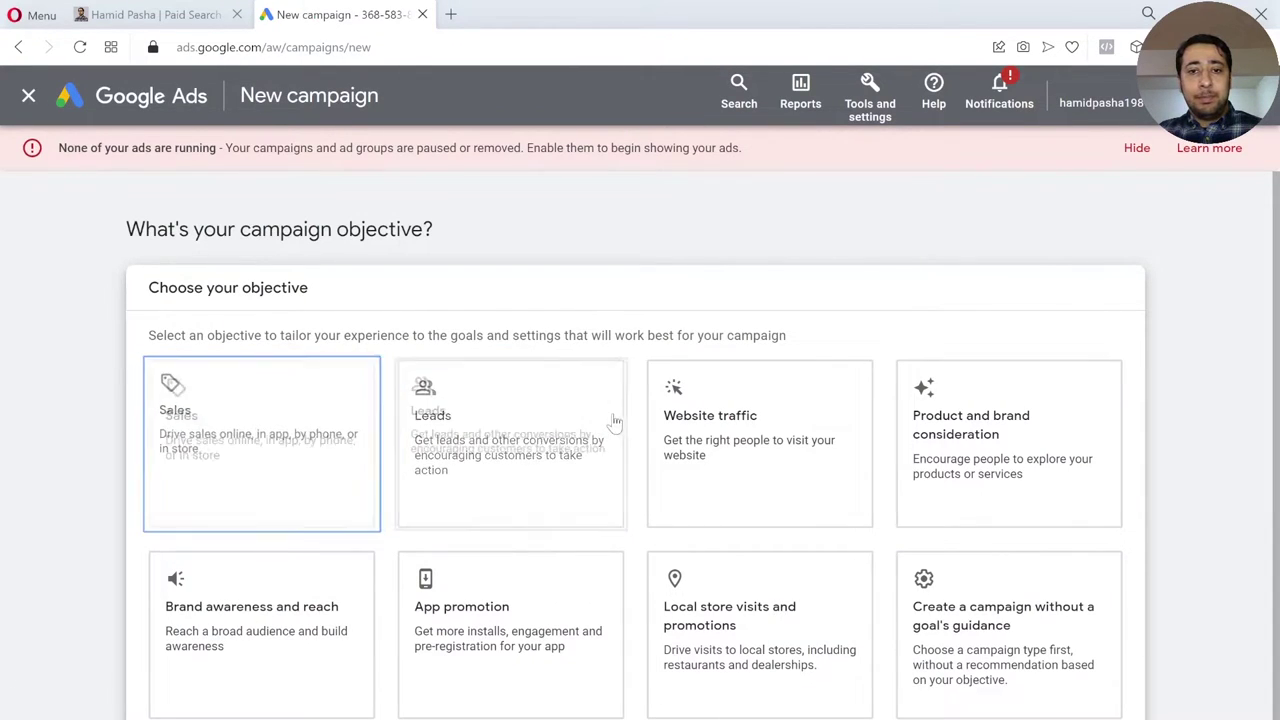
left_click(666, 405)
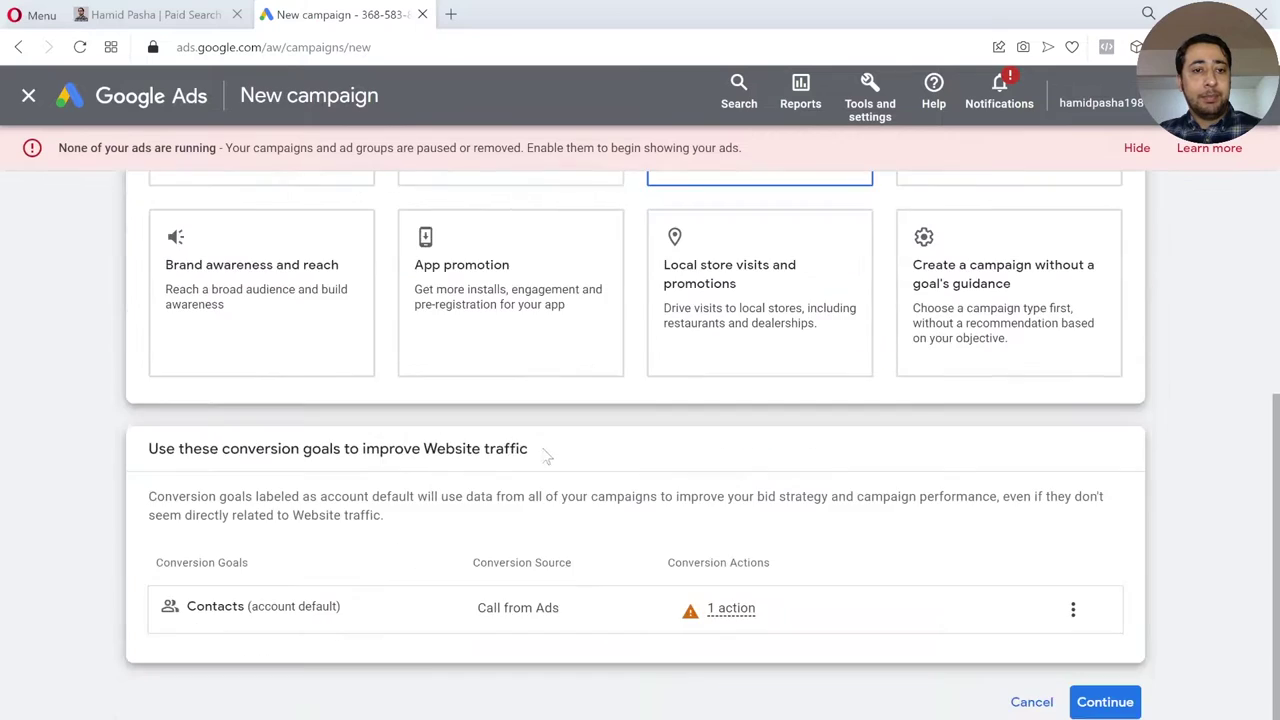
left_click(1102, 702)
left_click(300, 415)
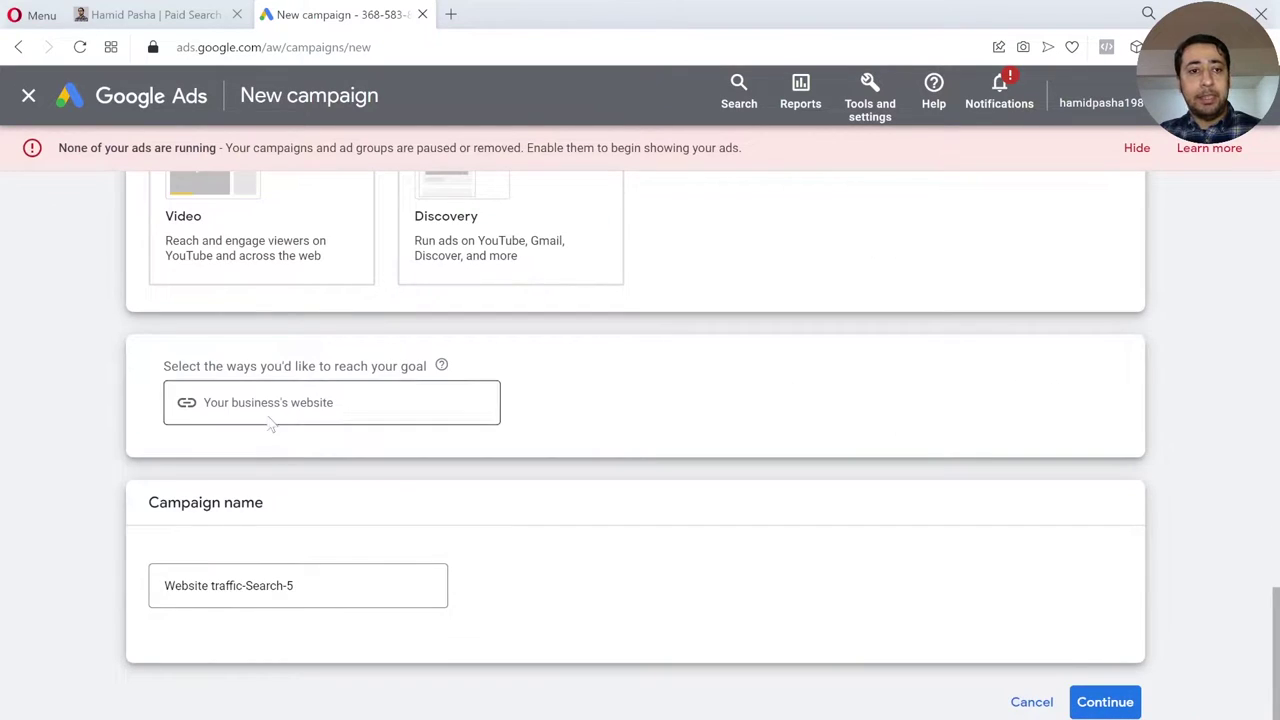
Copy the web address of the marketing site open in the other tab as the business's website, and start a new campaign draft.
left_click(155, 14)
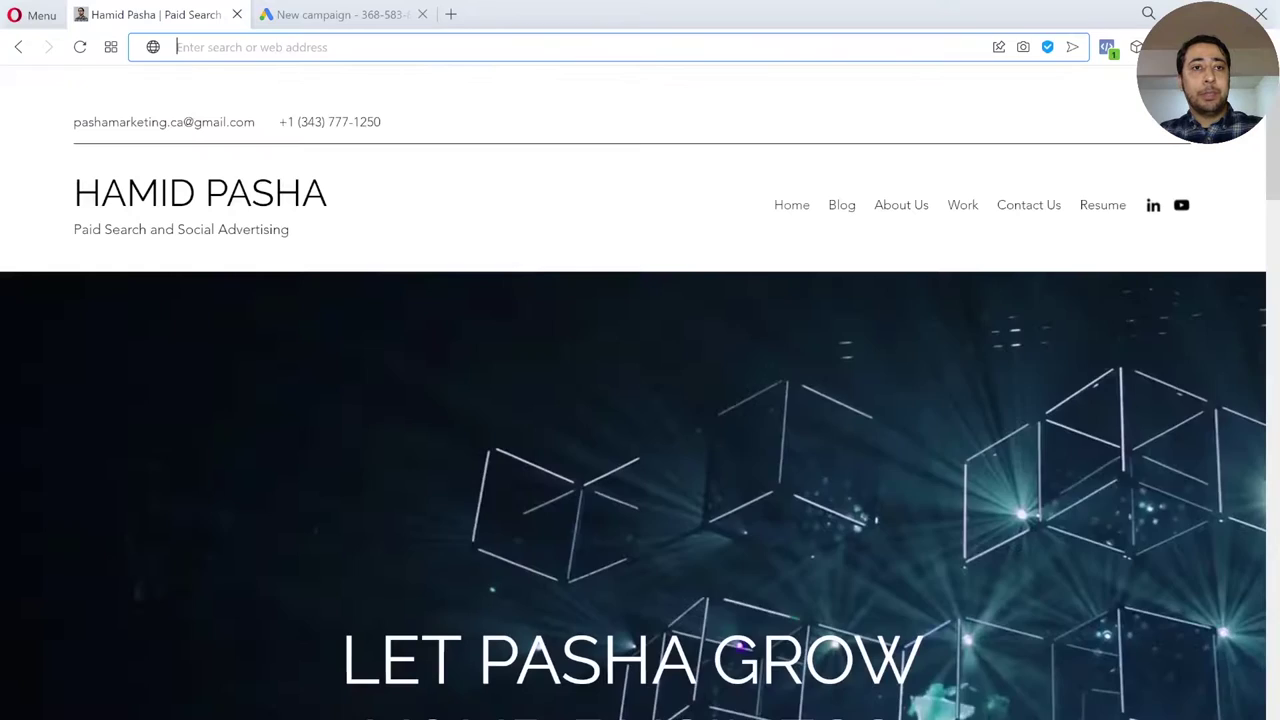
left_click(262, 46)
key("ctrl+x")
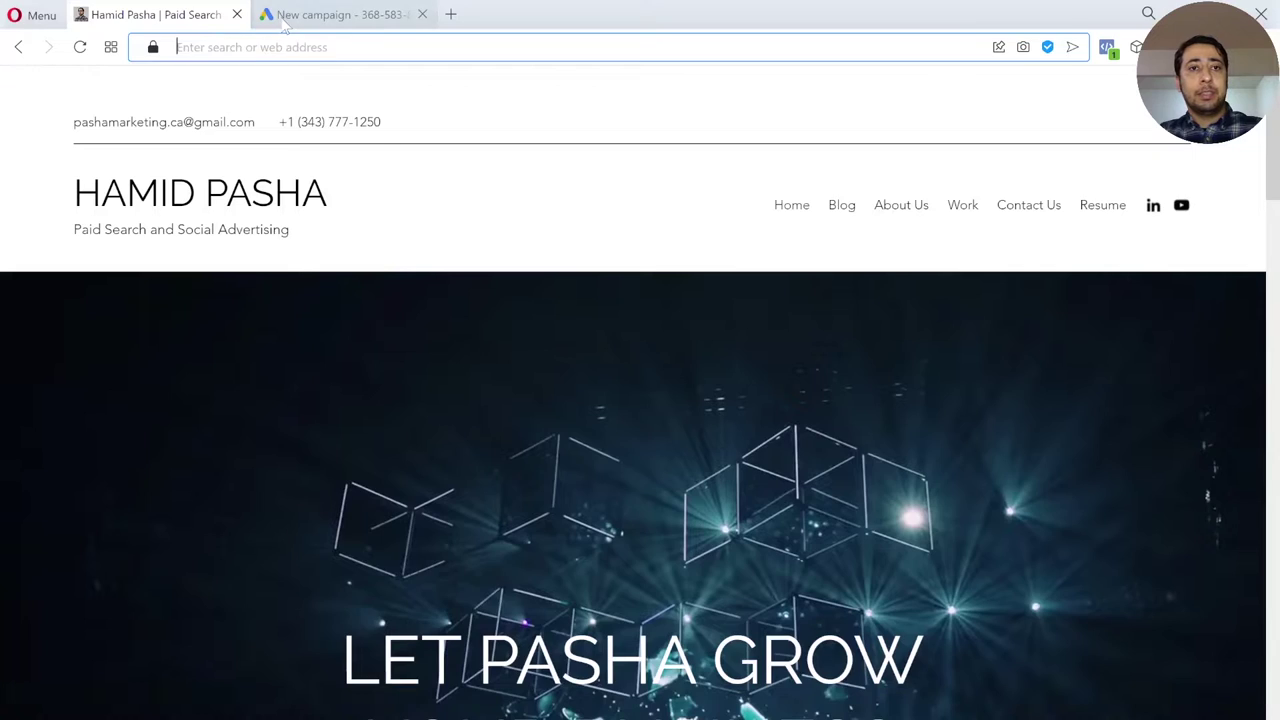
left_click(340, 14)
left_click(330, 479)
key("ctrl+v")
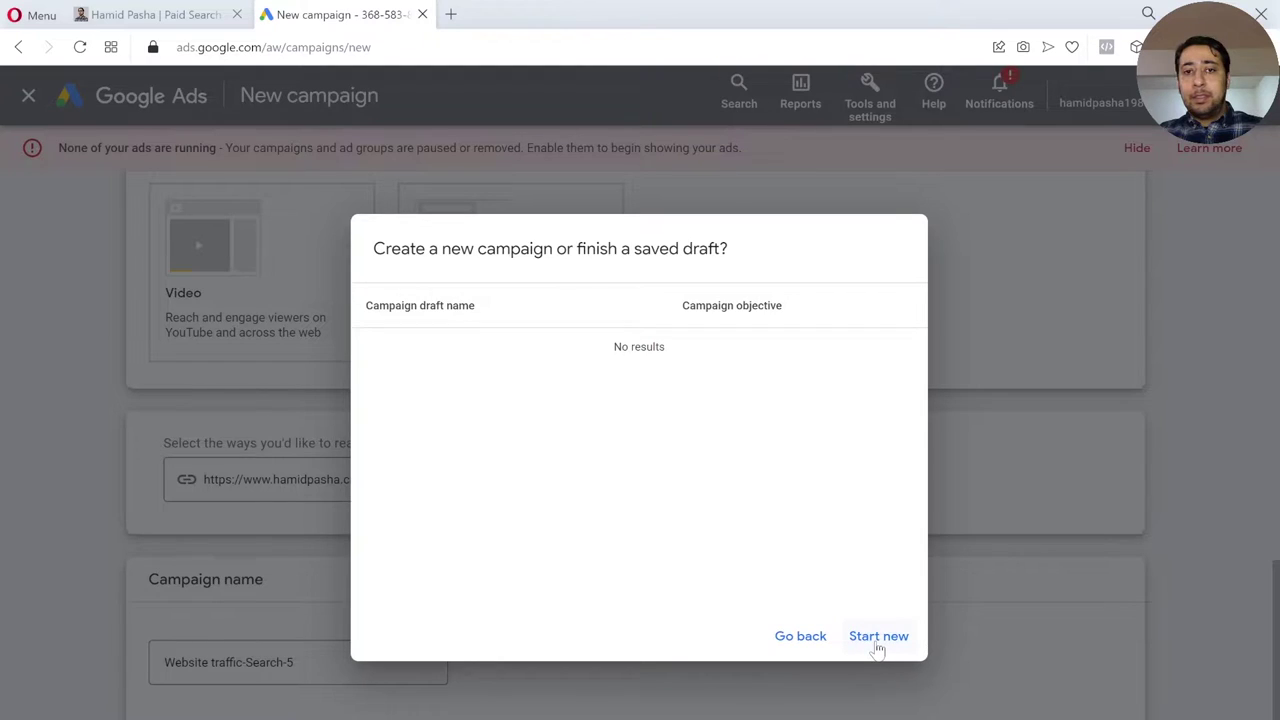
left_click(877, 645)
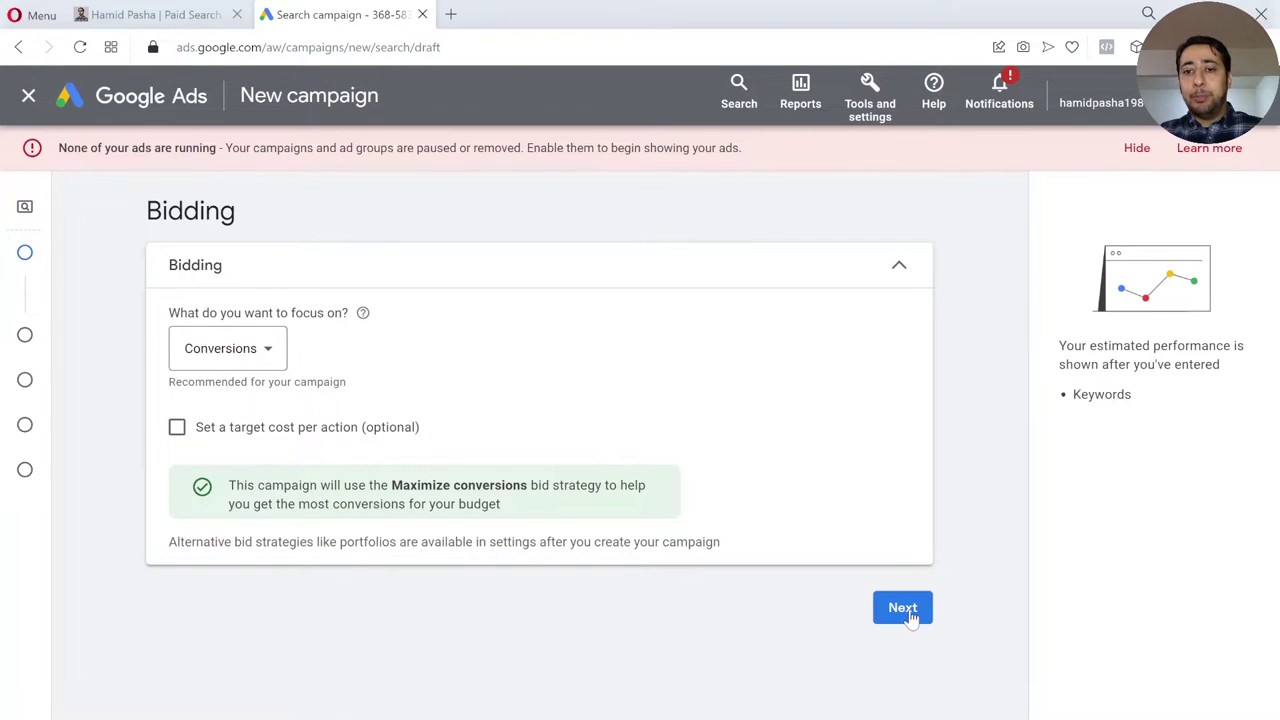
Accept Conversions as the bidding focus and set the campaign's location targeting to Enter another location.
left_click(905, 612)
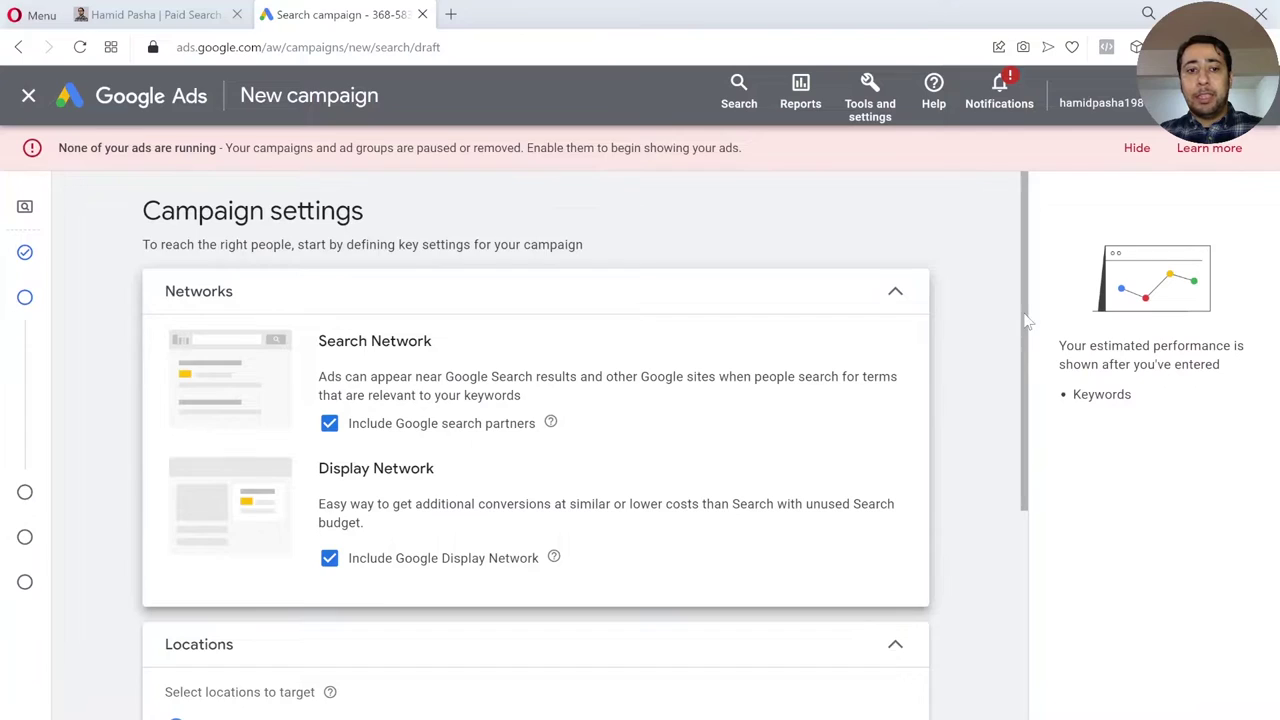
scroll(1025, 345, "down", 1)
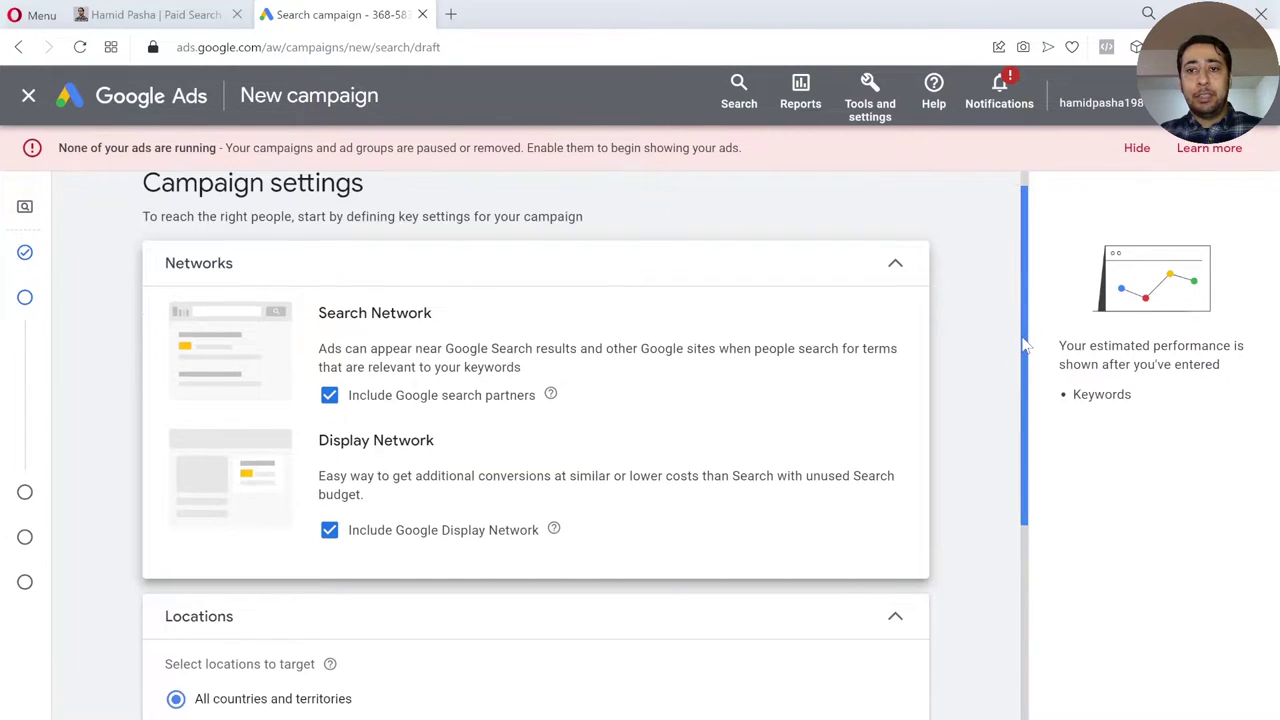
scroll(1025, 350, "down", 2)
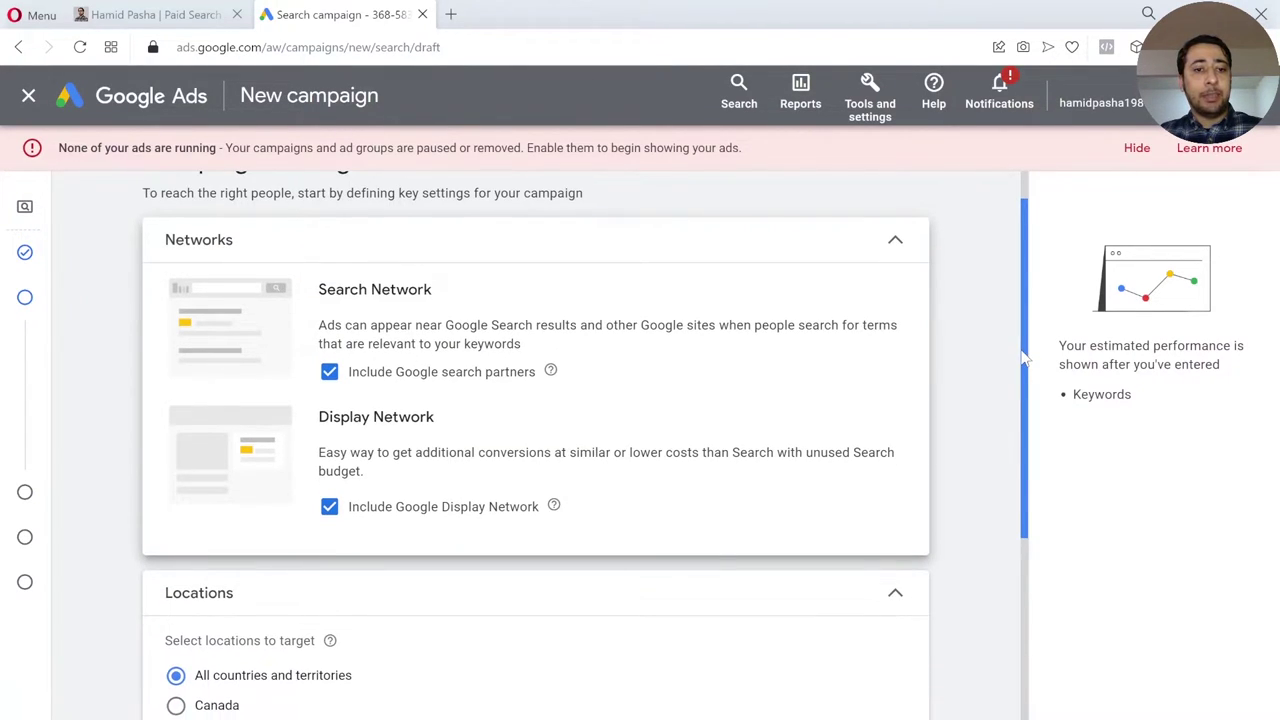
scroll(1025, 357, "down", 1)
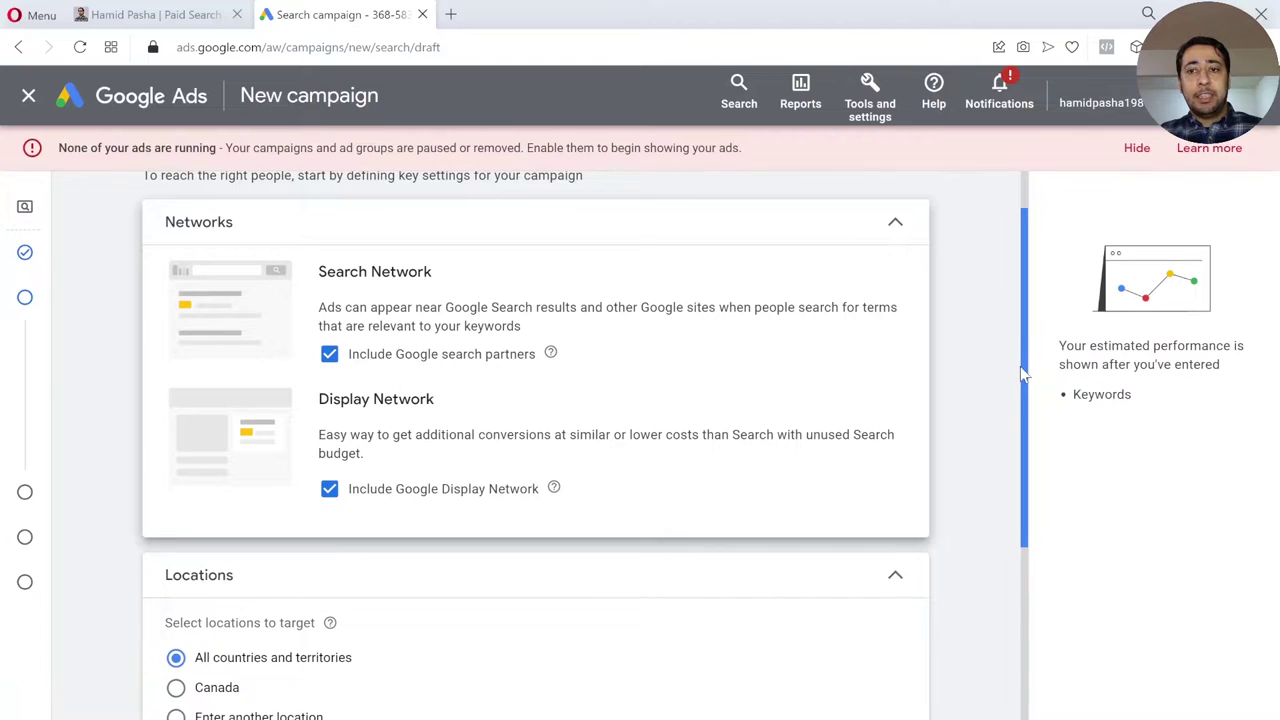
scroll(1022, 373, "down", 1)
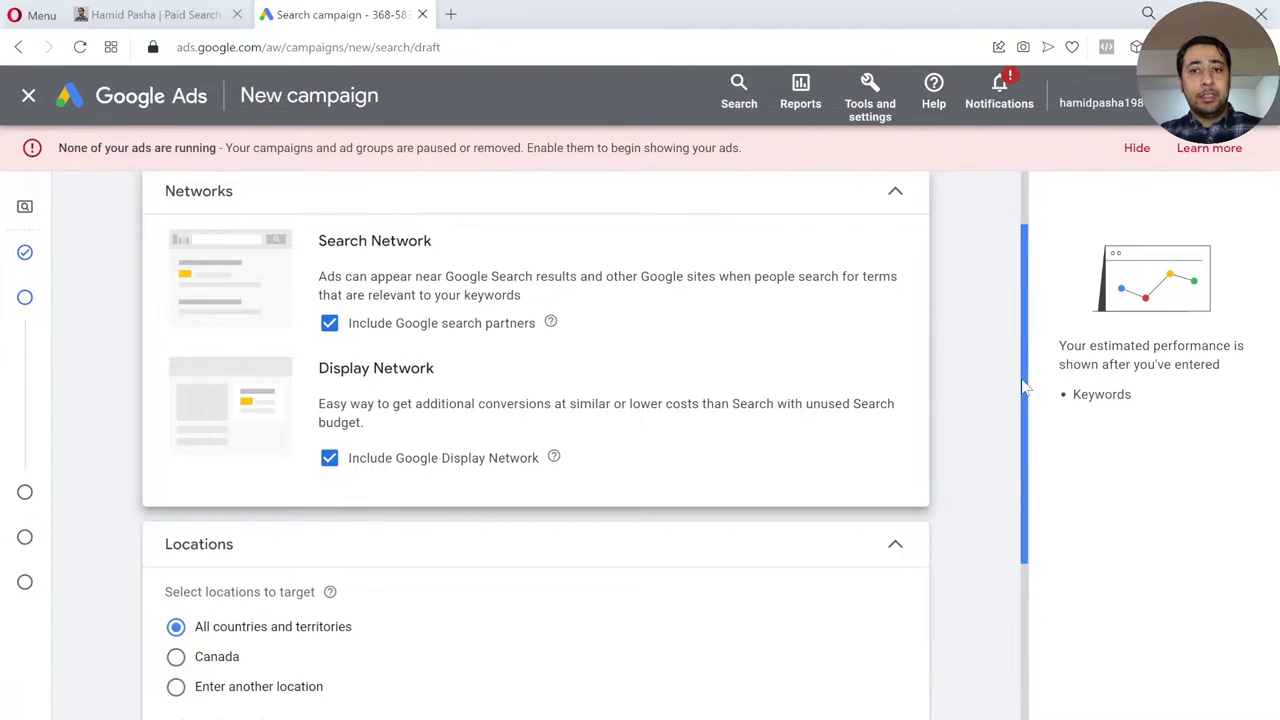
scroll(1024, 395, "down", 2)
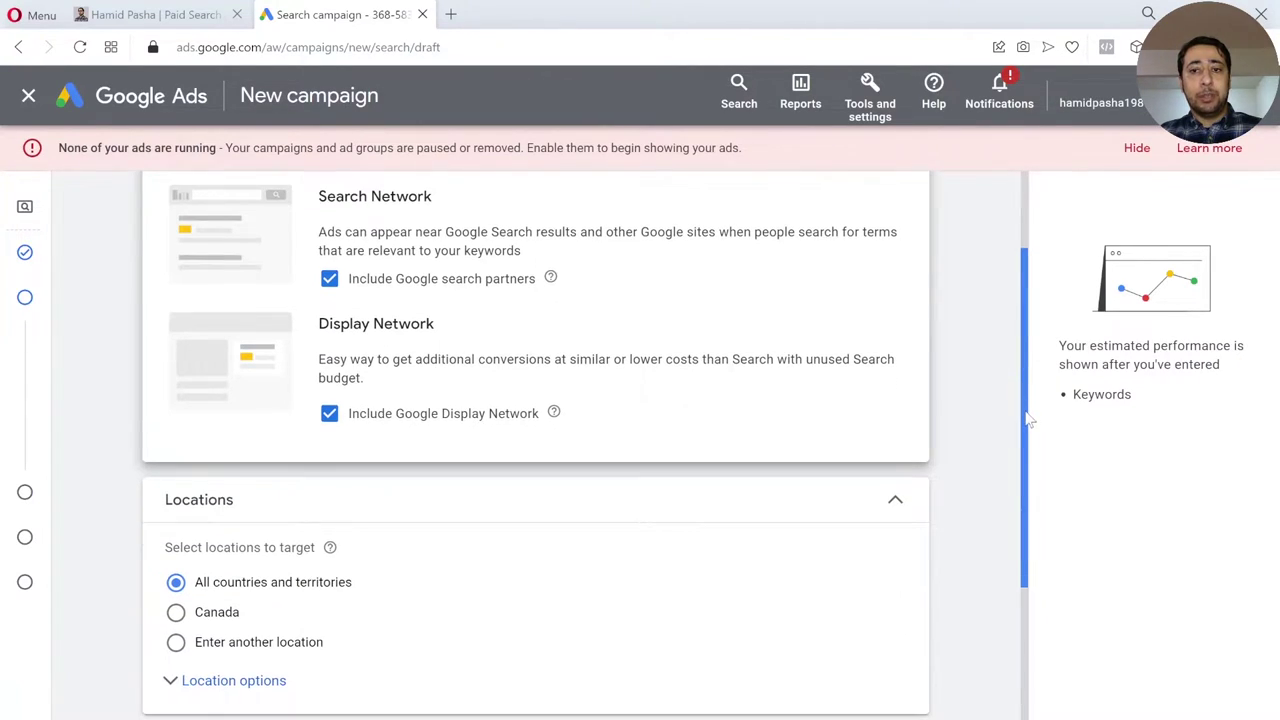
scroll(1028, 420, "down", 5)
left_click_drag(1022, 474, 1022, 545)
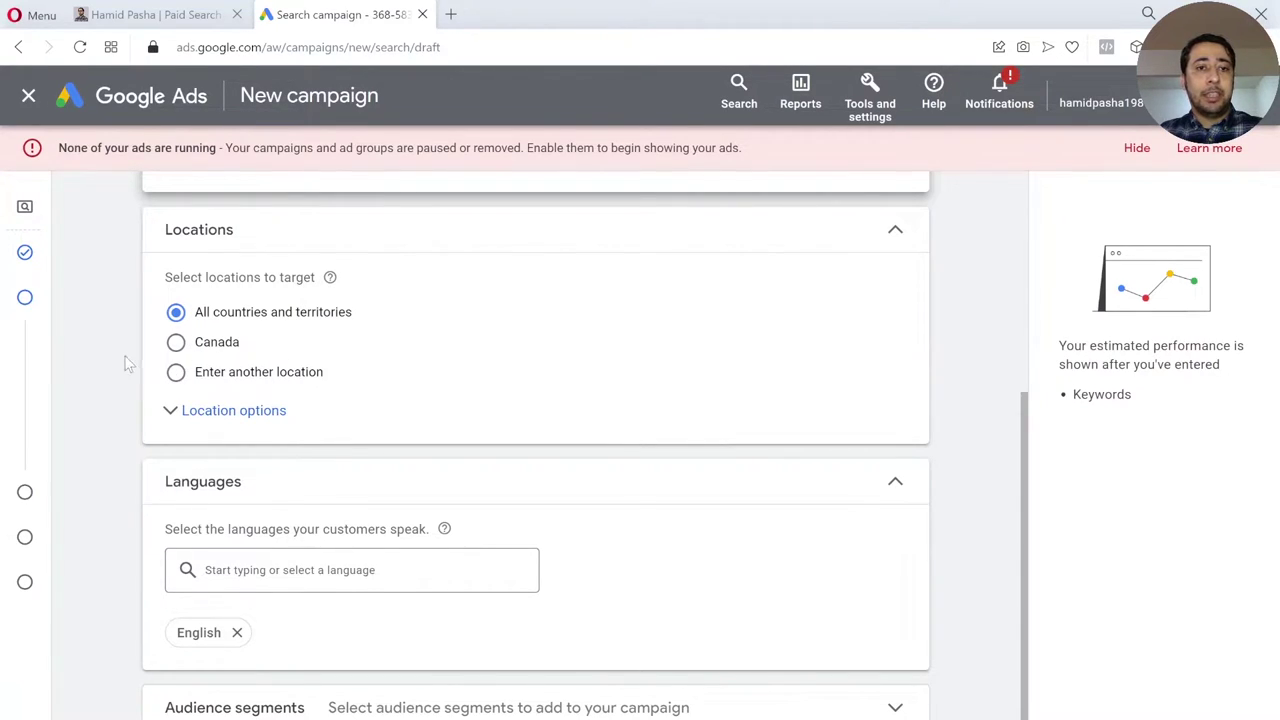
left_click(177, 374)
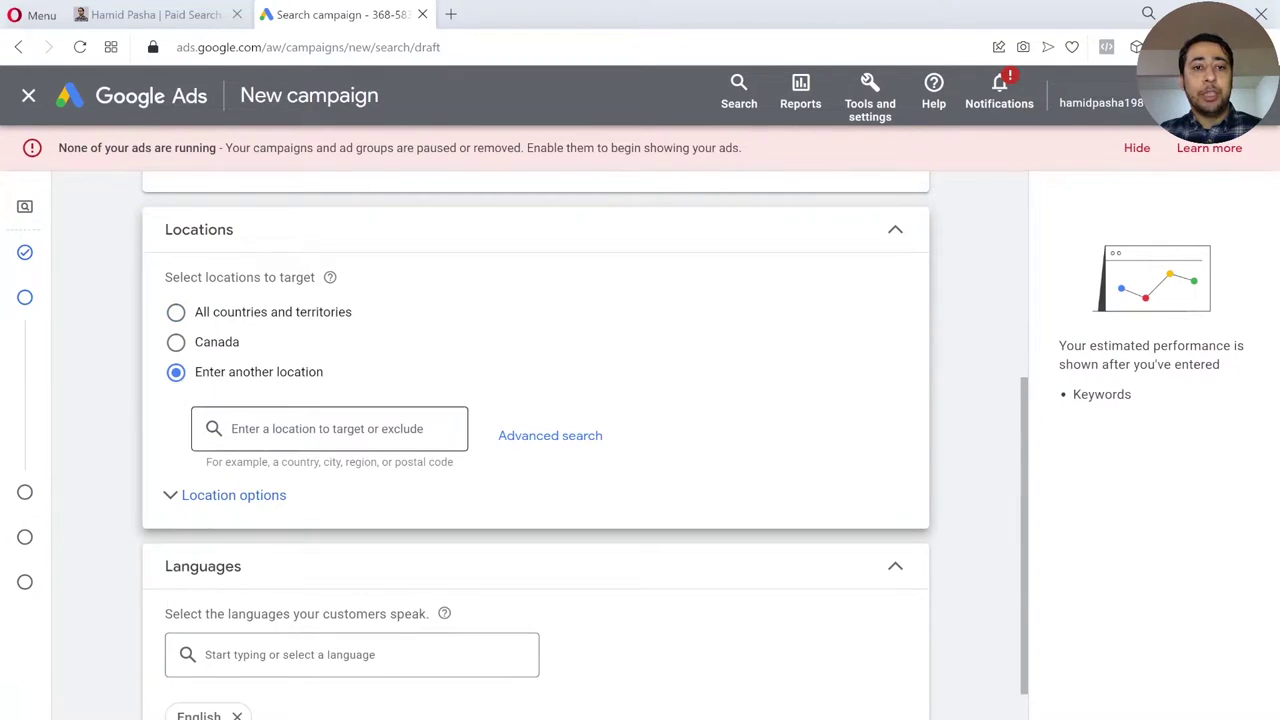
Search the targetable locations for "iran" and "tehran".
left_click(307, 429)
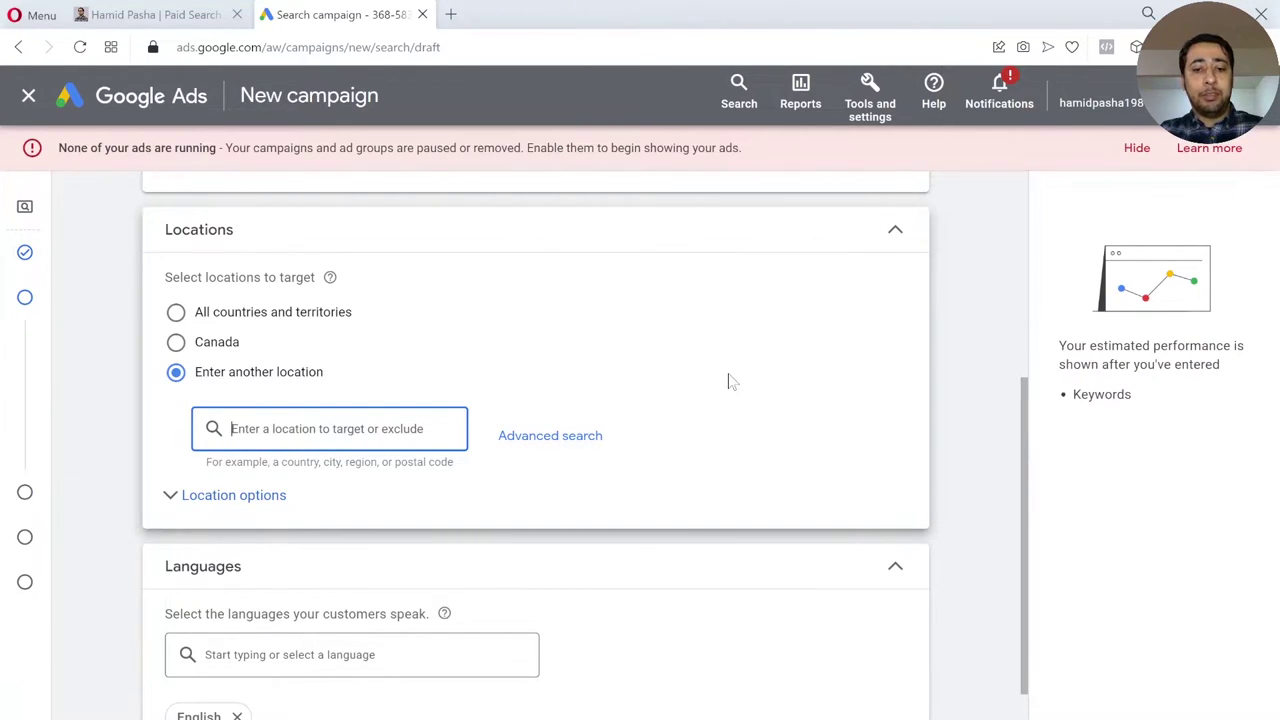
type("i")
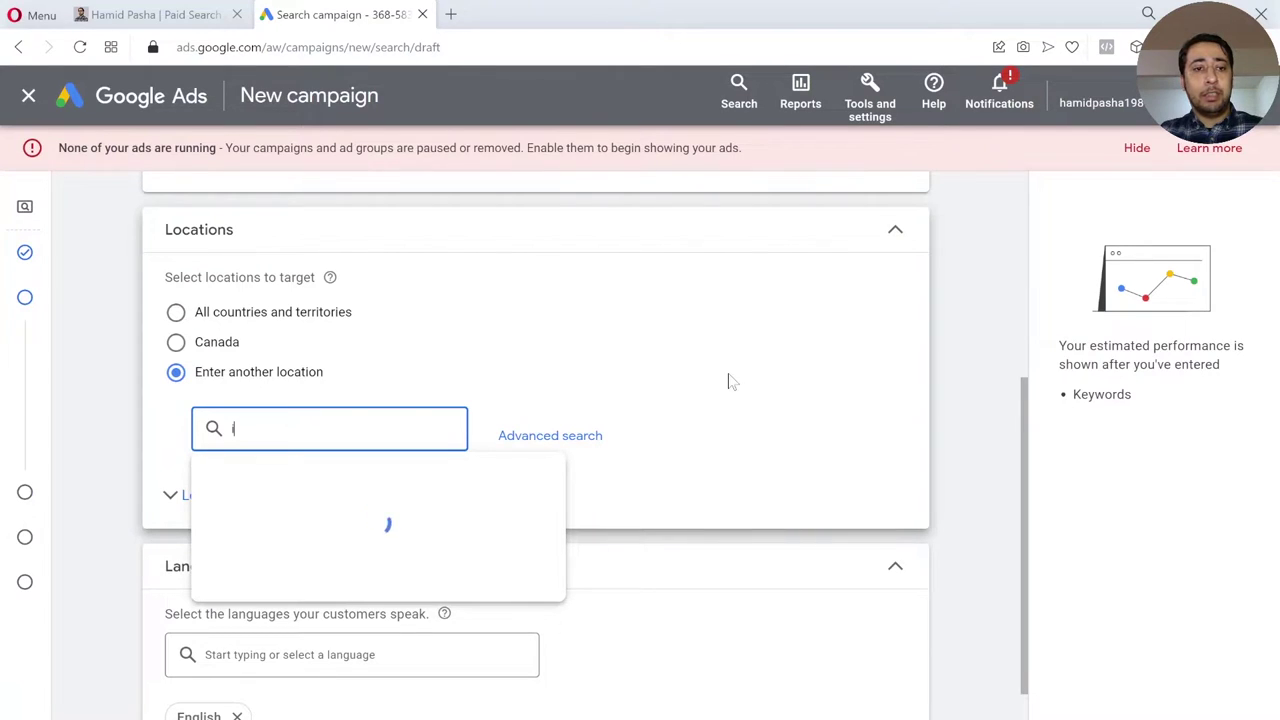
type("nan")
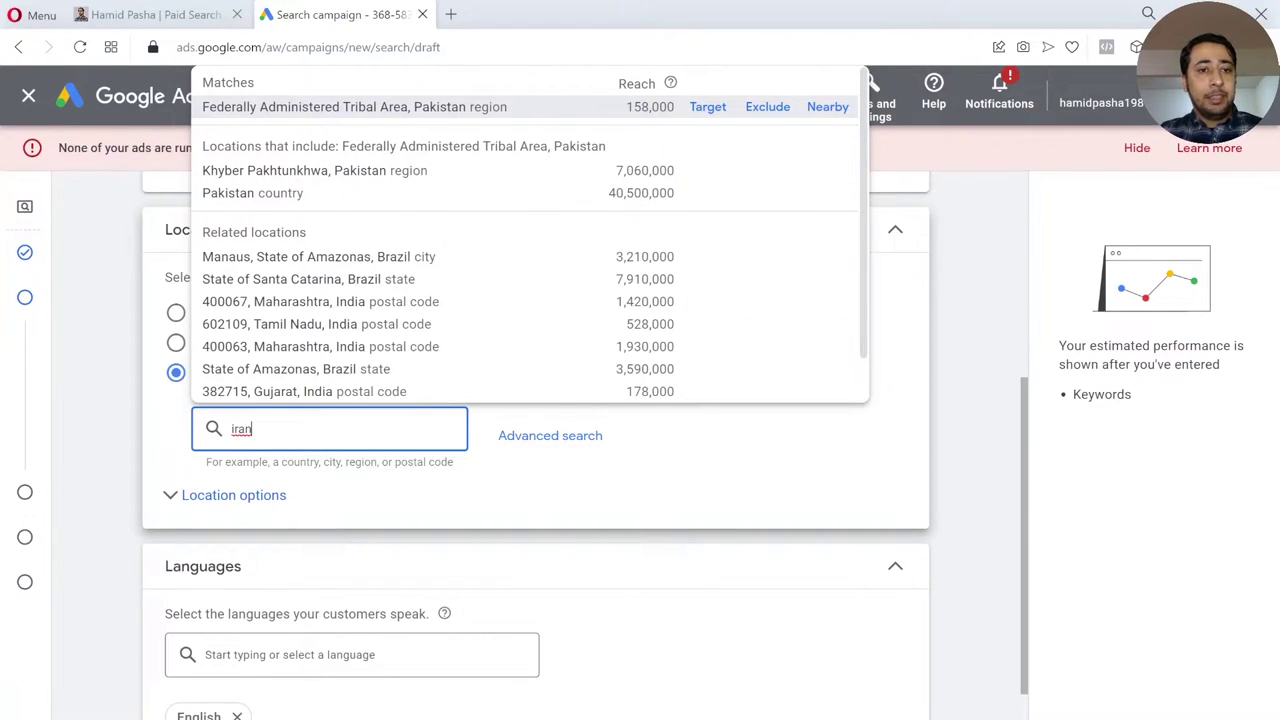
key("ctrl+a")
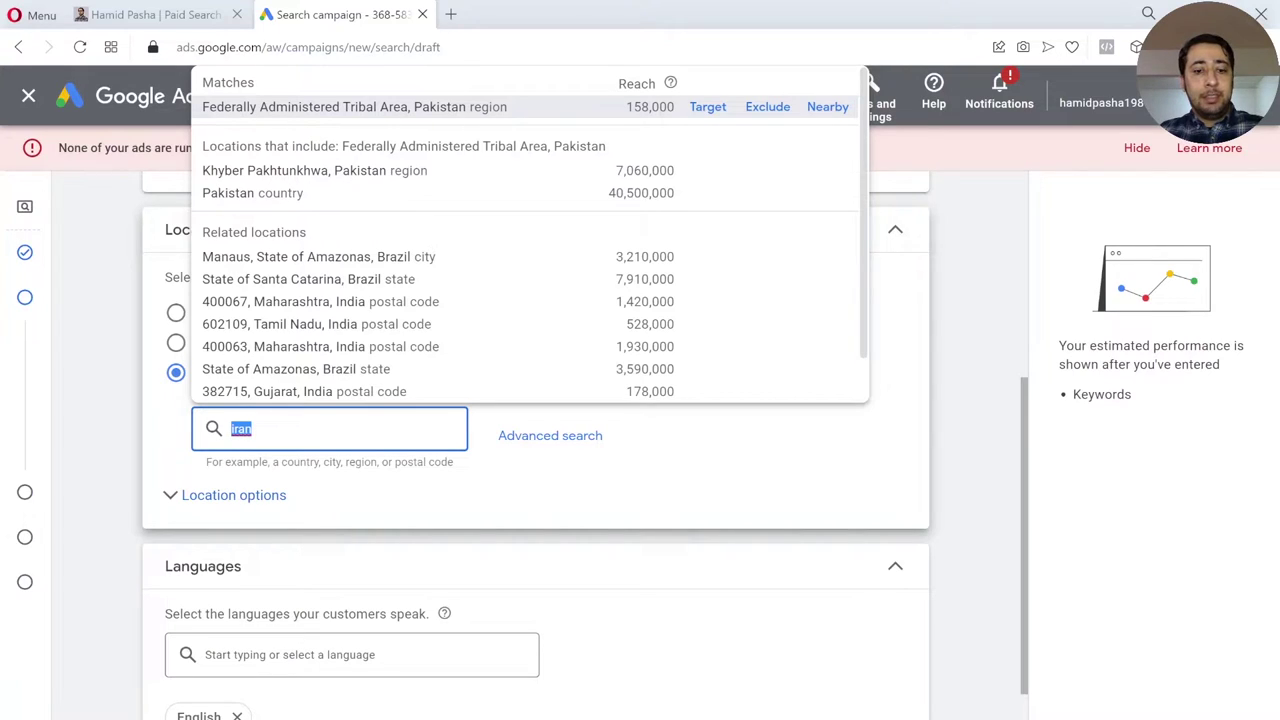
type("t")
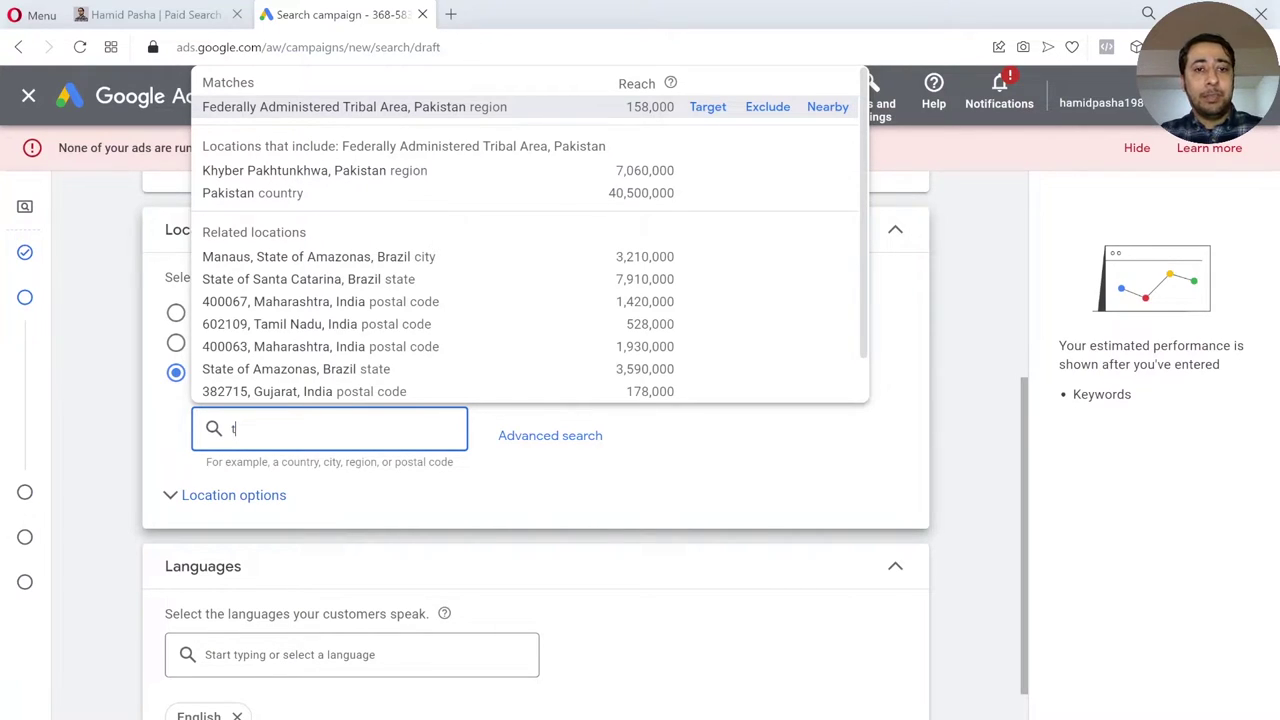
type("ehran")
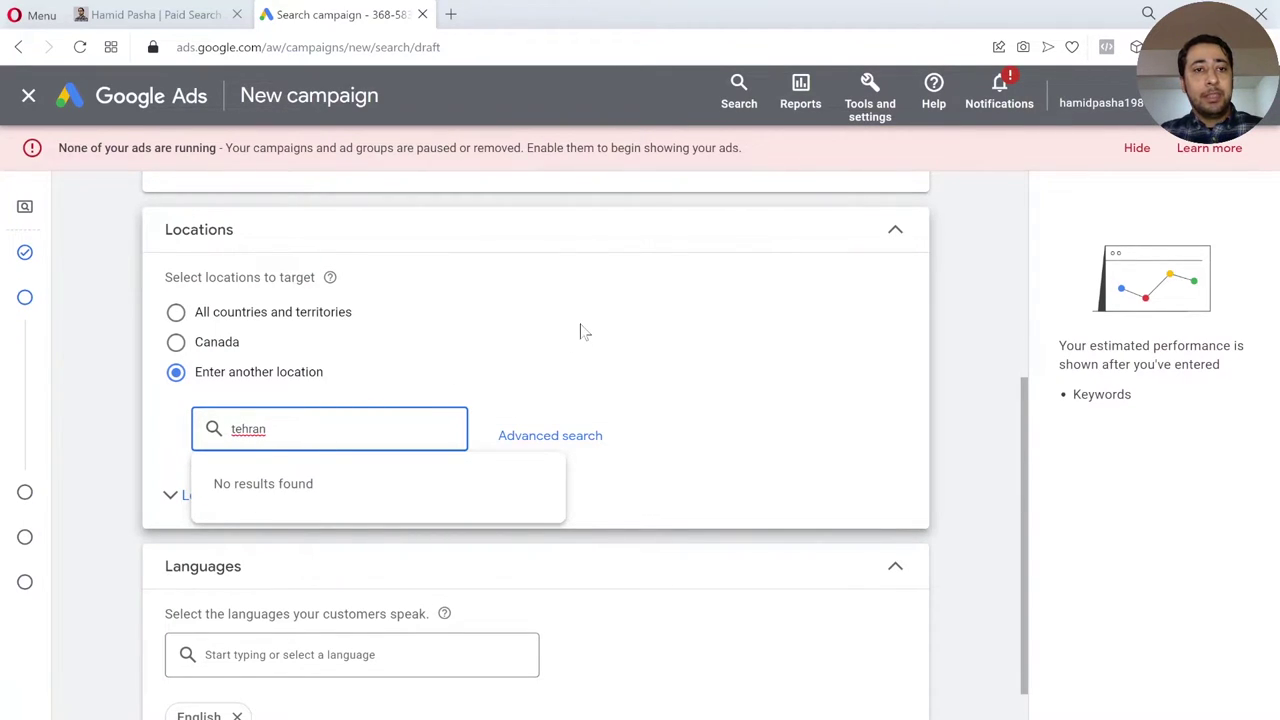
key("ctrl+a")
left_click(962, 427)
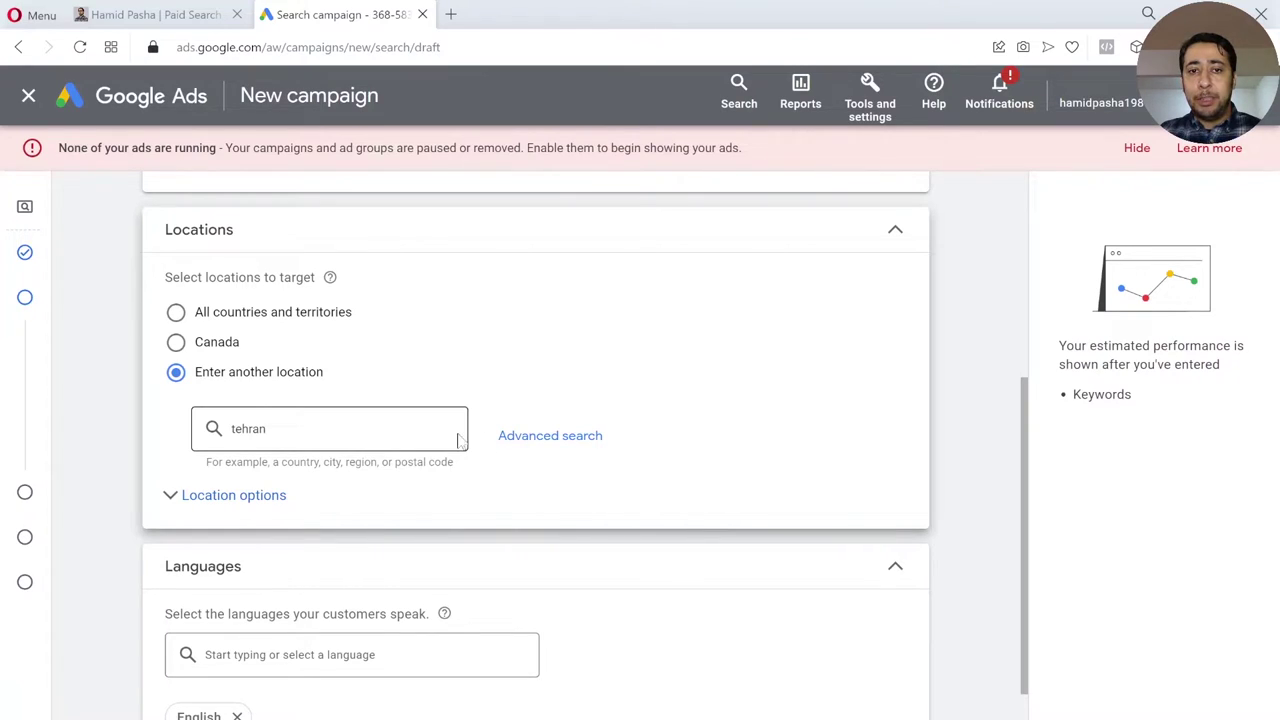
Open the advanced location search, switch to Radius targeting and set the radius to 500 km.
left_click(545, 437)
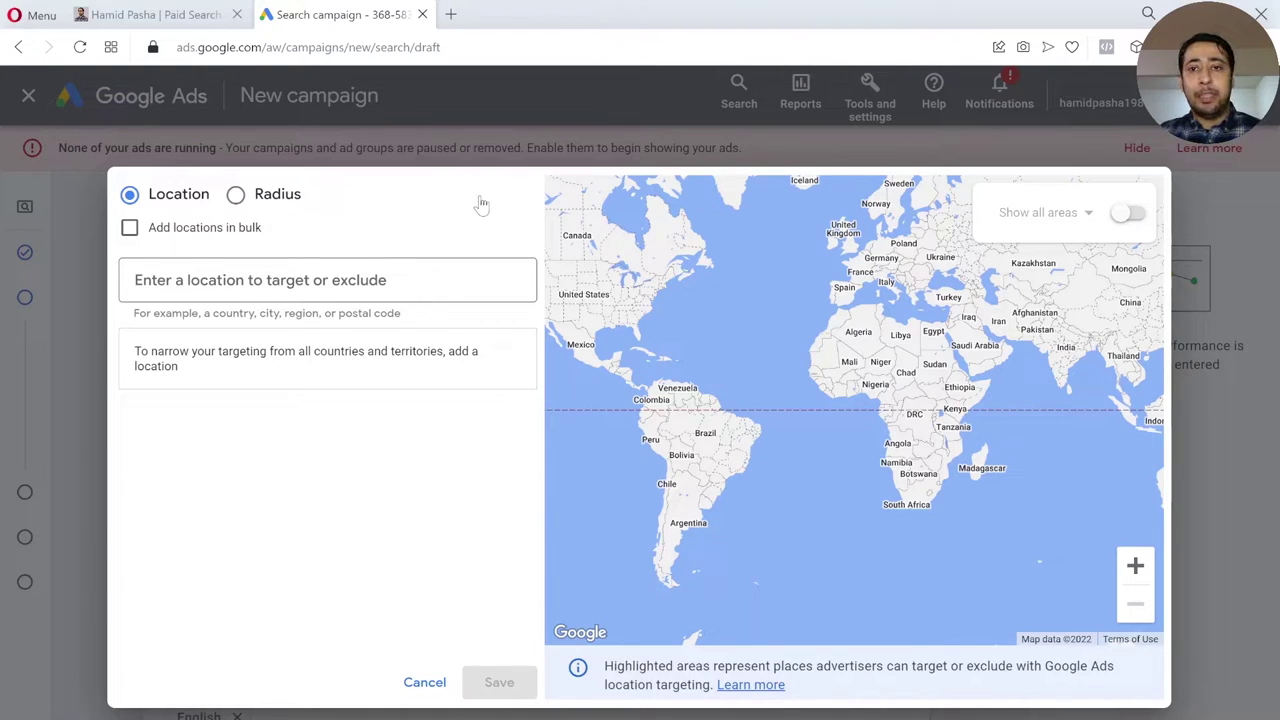
left_click(236, 196)
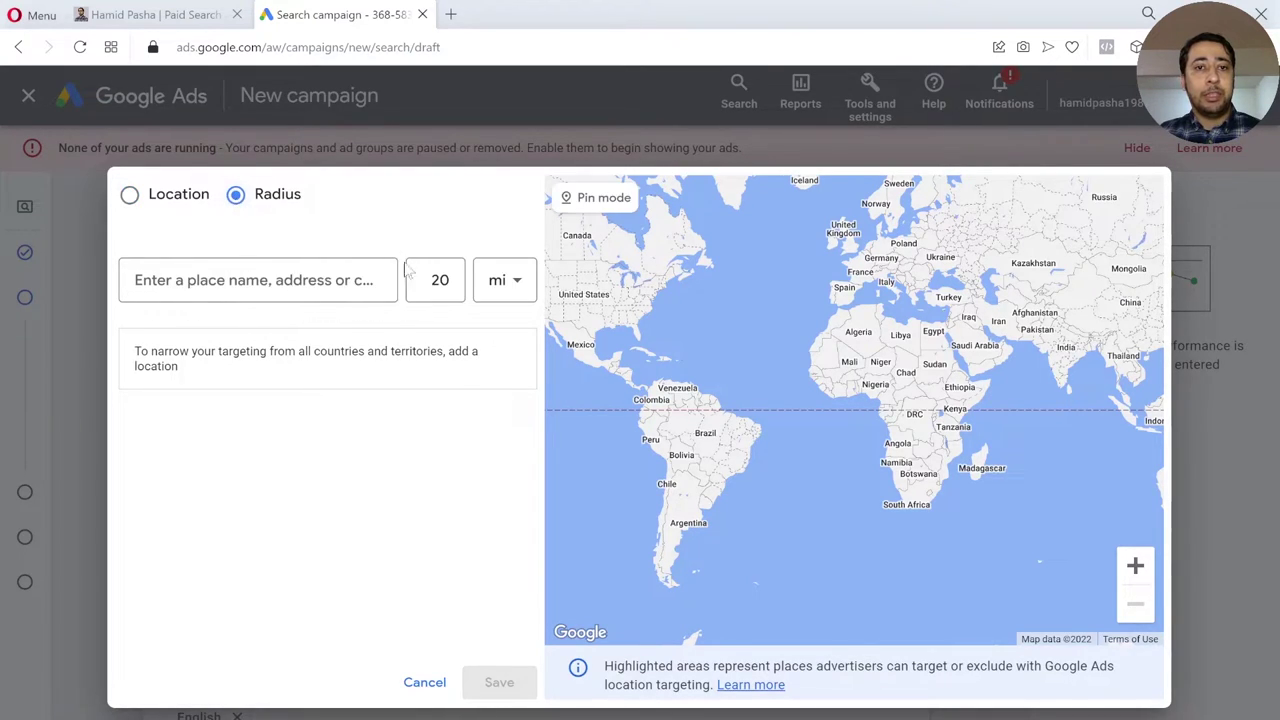
left_click(517, 285)
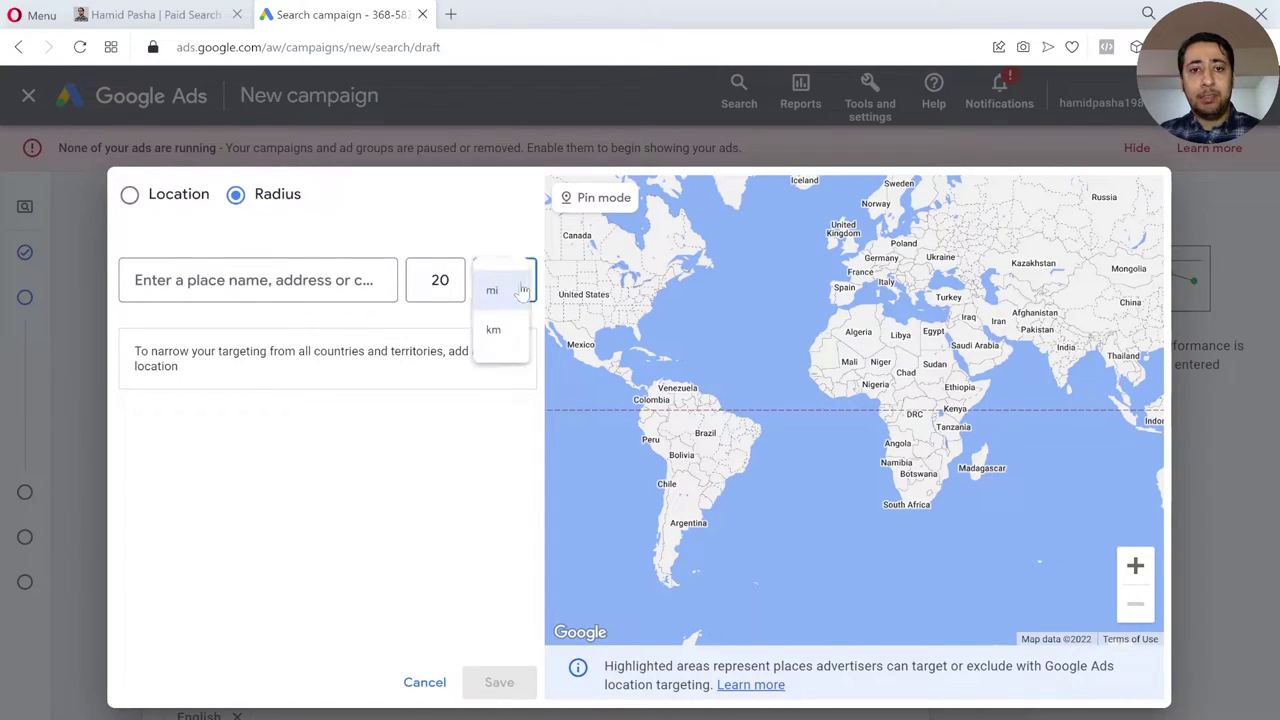
left_click(496, 340)
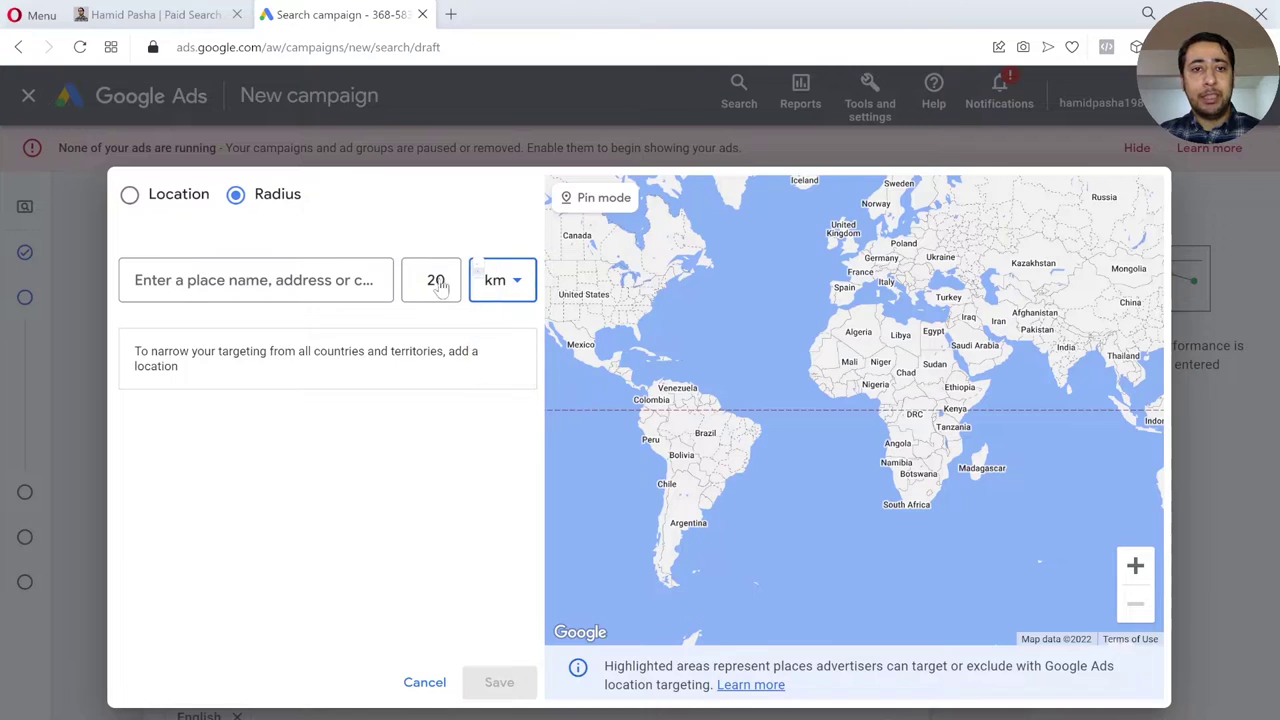
double_click(436, 280)
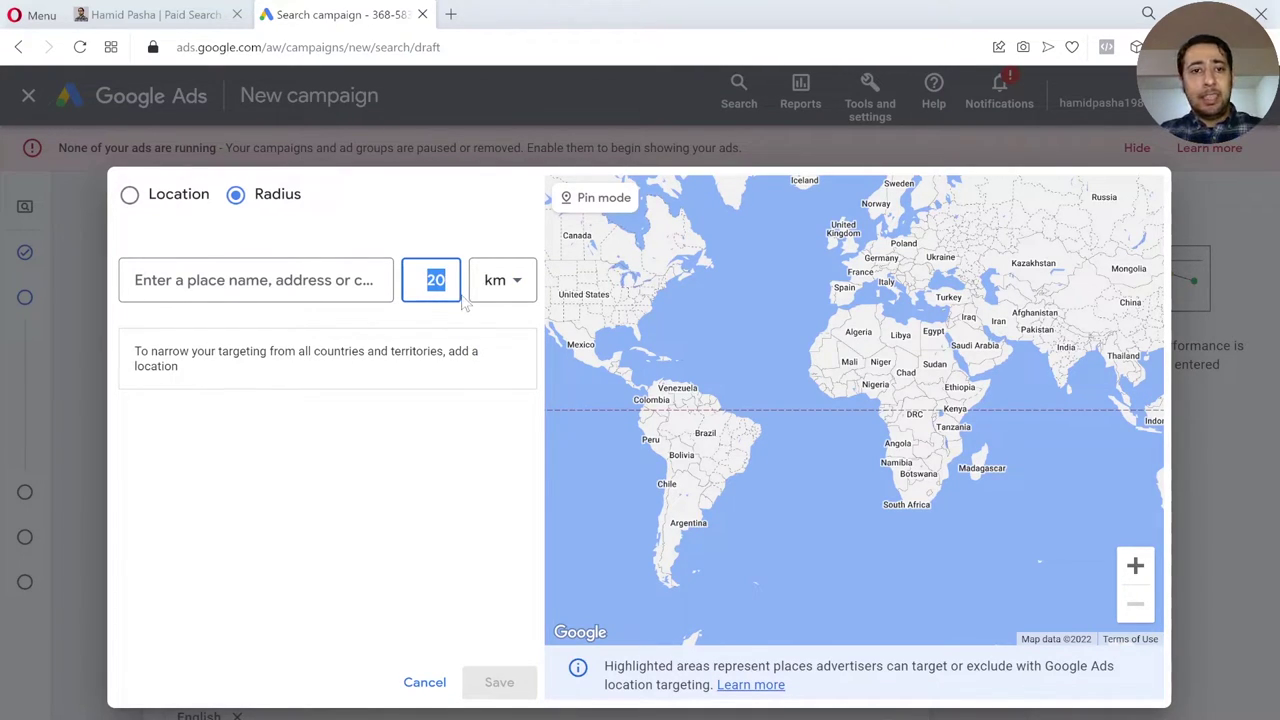
type("500")
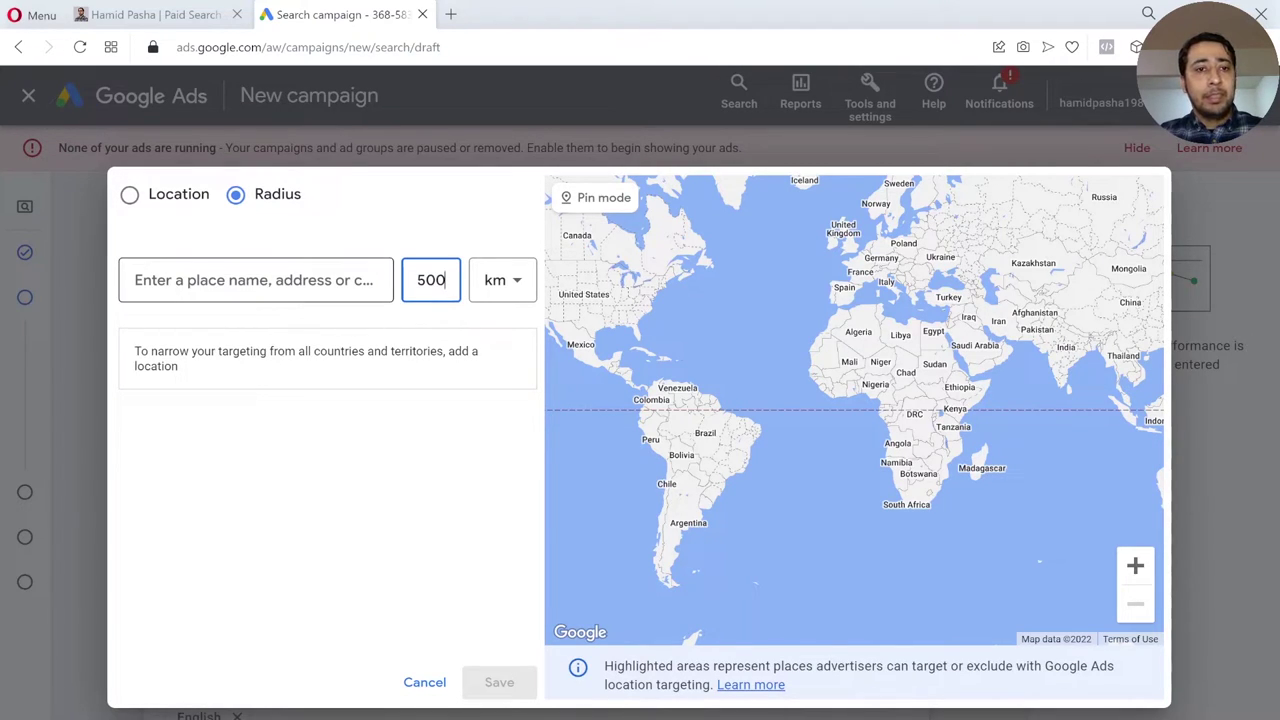
Target the radius around Tehran, Tehran Province, Iran, and save the location targeting.
key("shift+Tab")
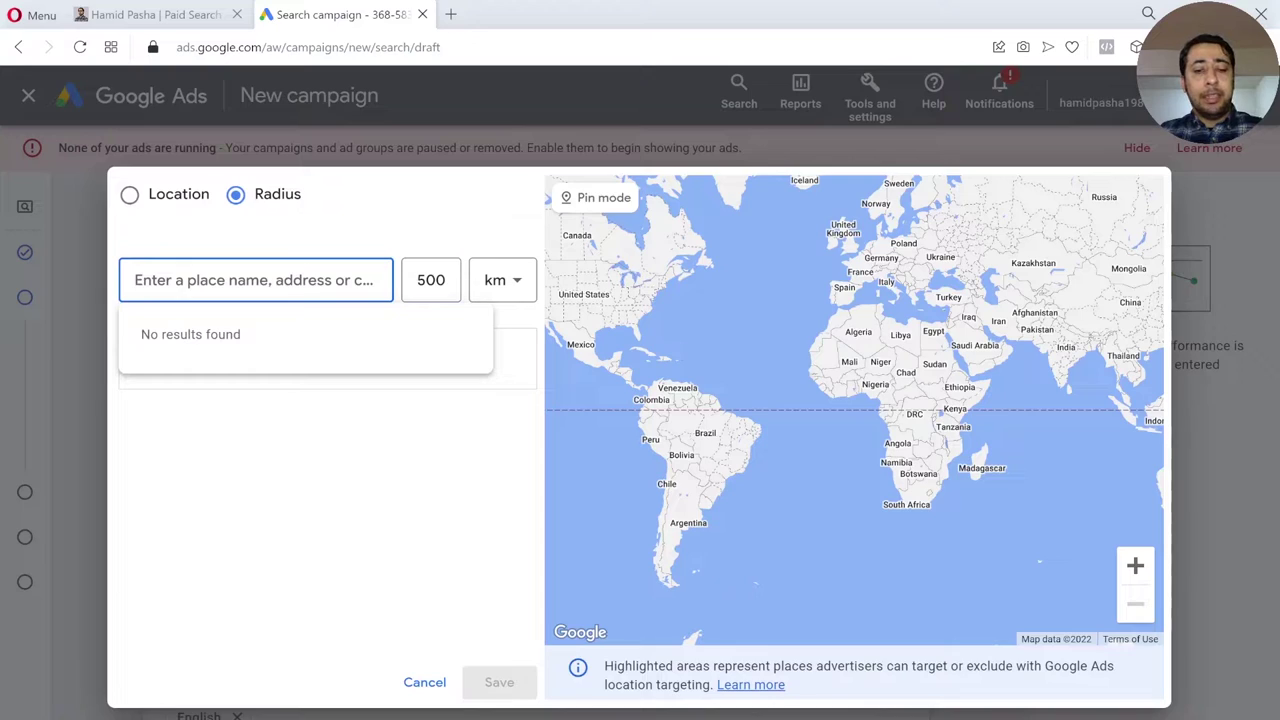
type("t")
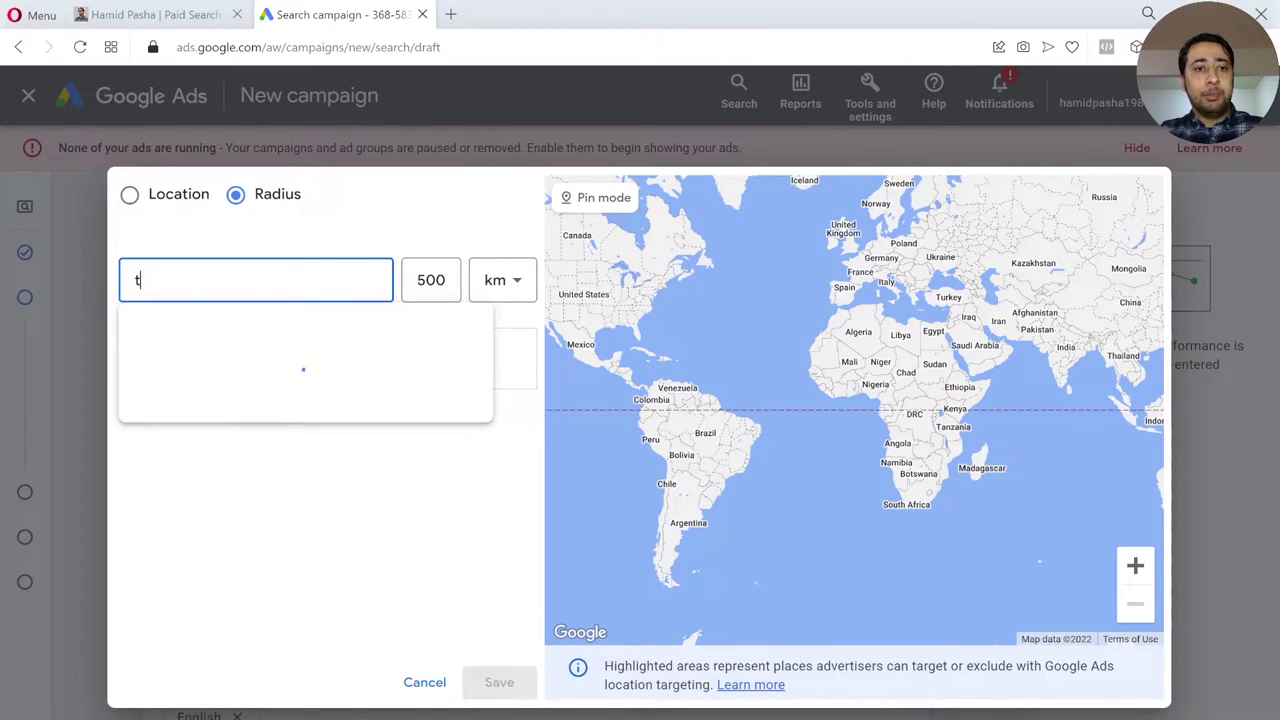
type("eh")
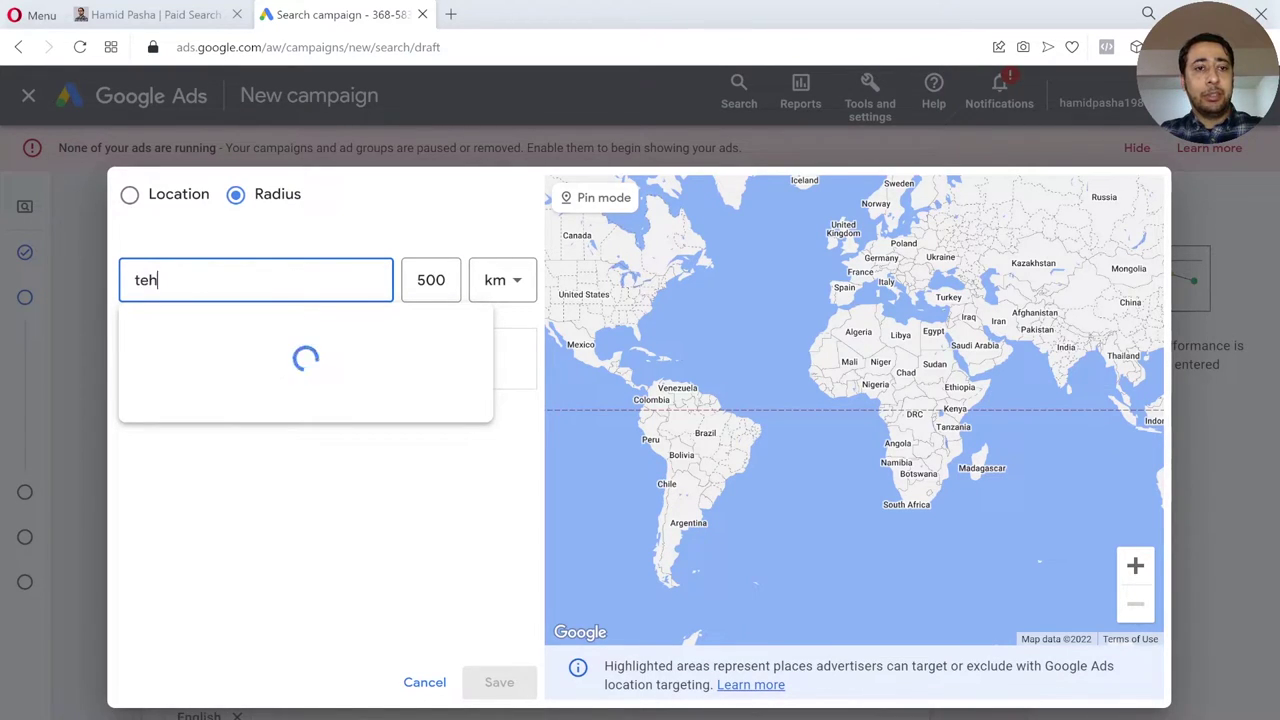
type("r")
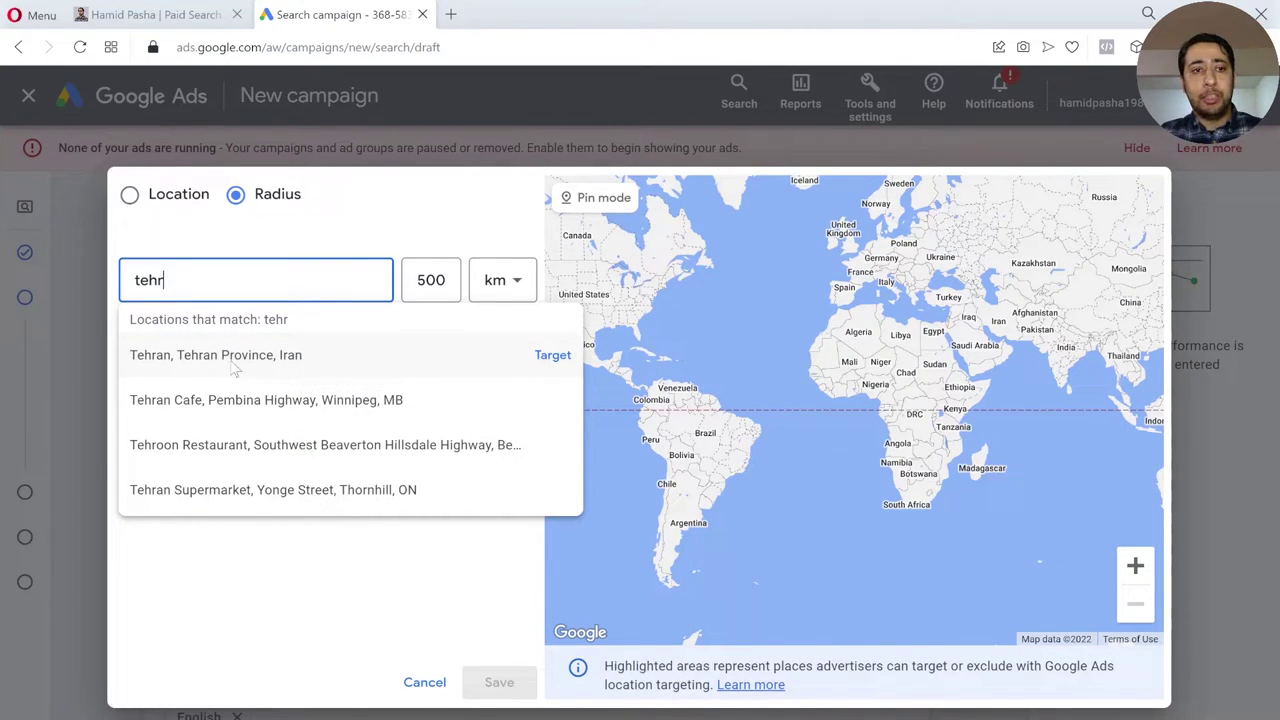
left_click(231, 368)
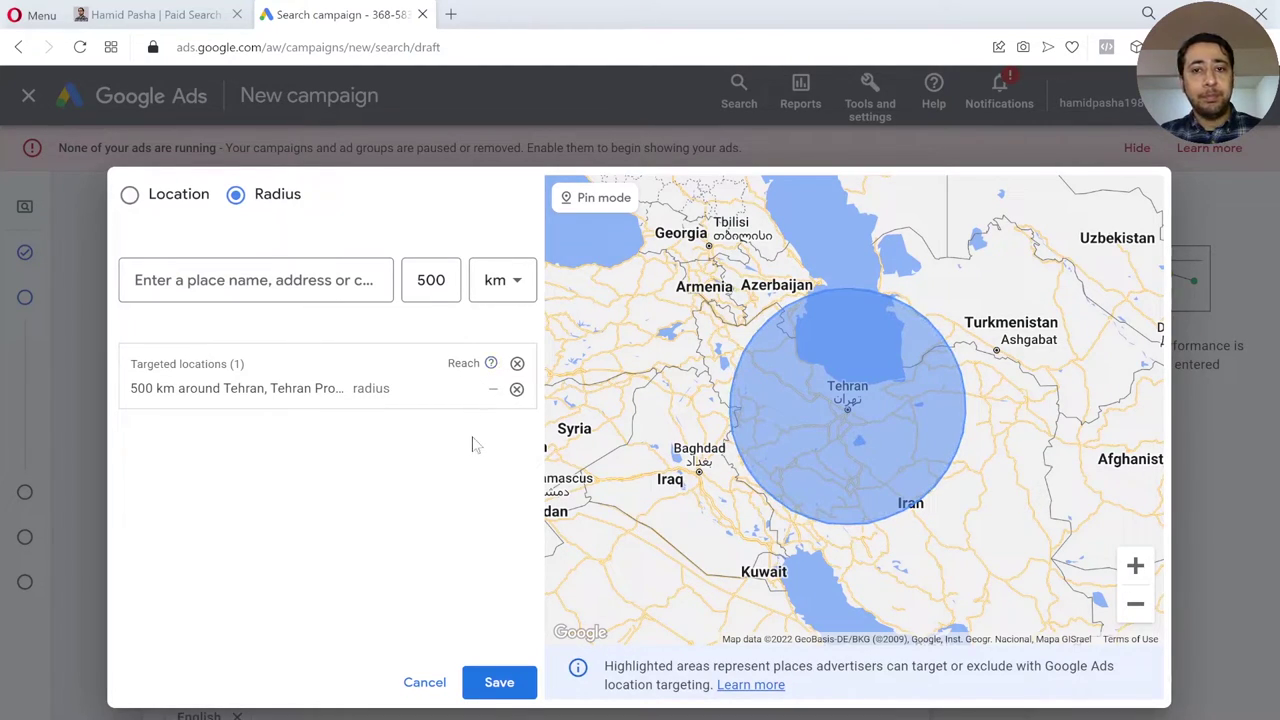
left_click(513, 686)
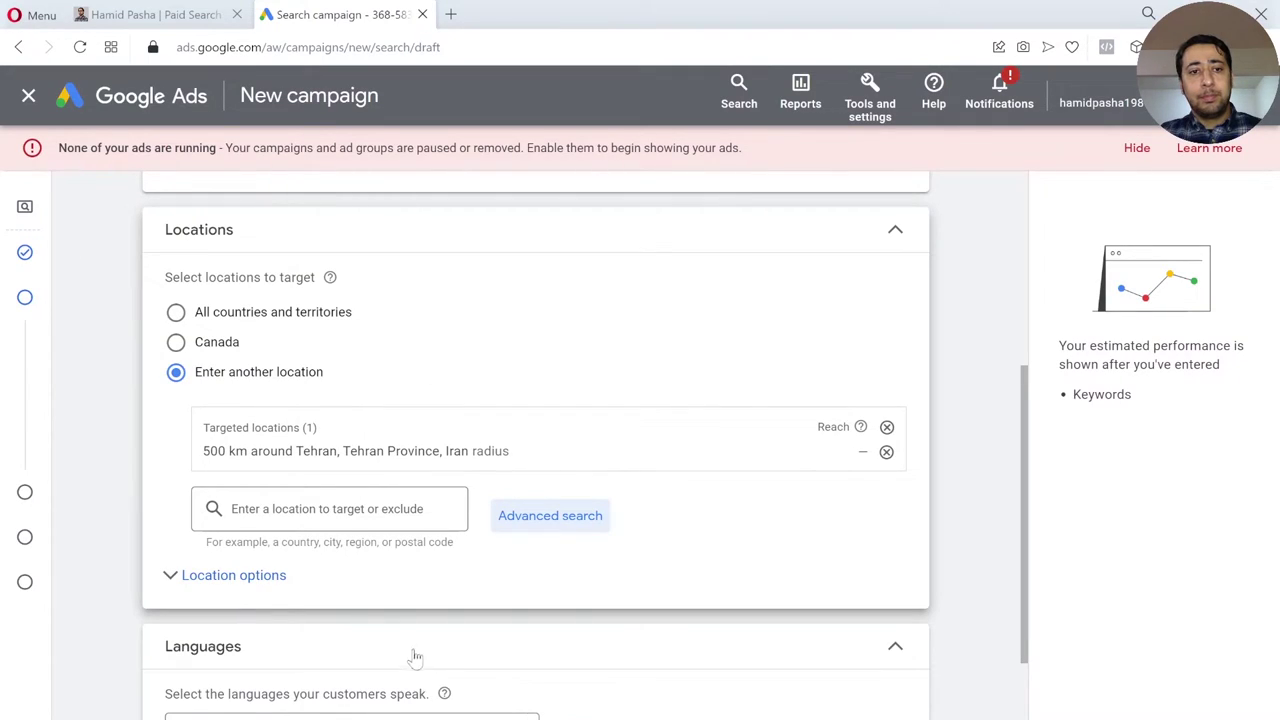
Search the campaign locations for "afgha" and exclude the country Afghanistan.
left_click(374, 516)
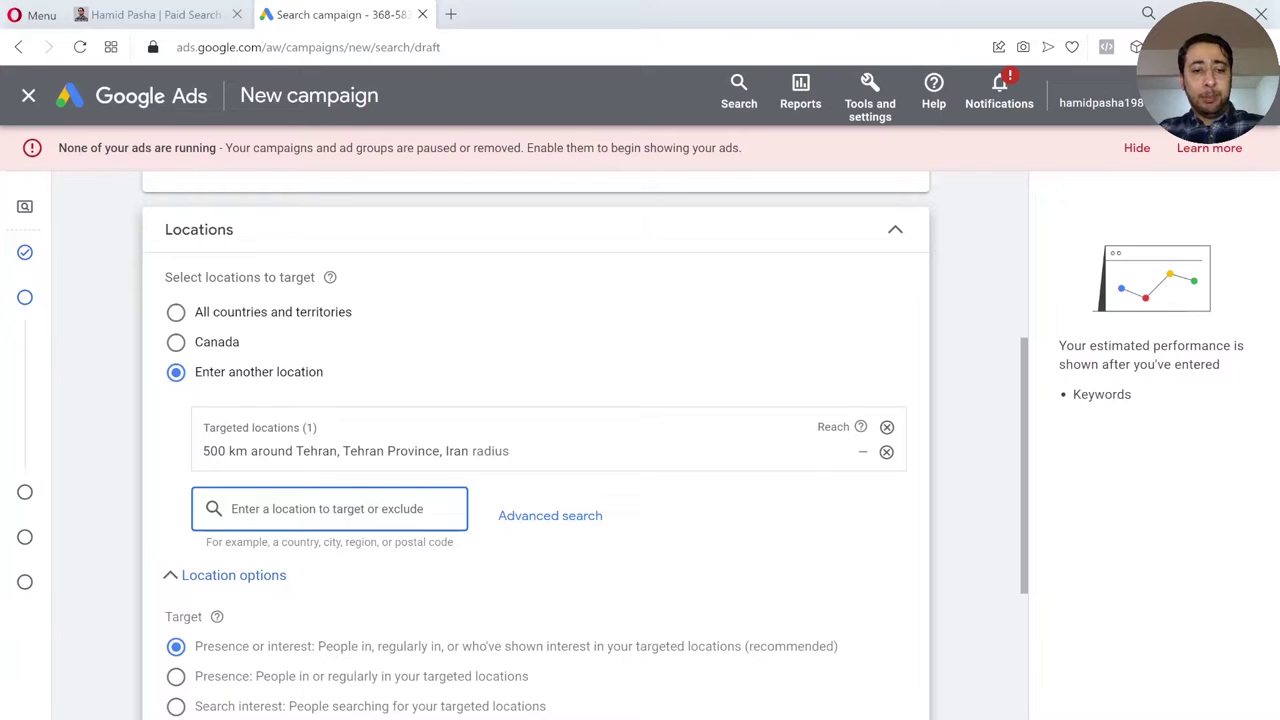
type("af")
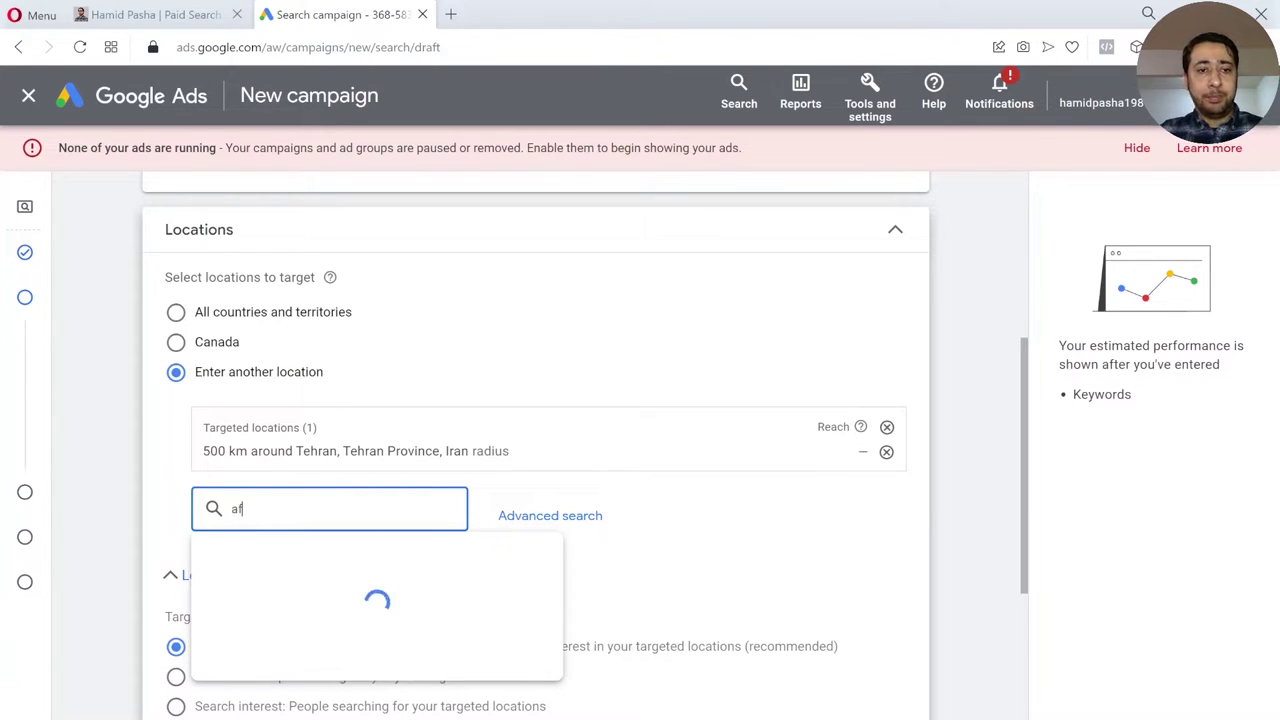
type("gha")
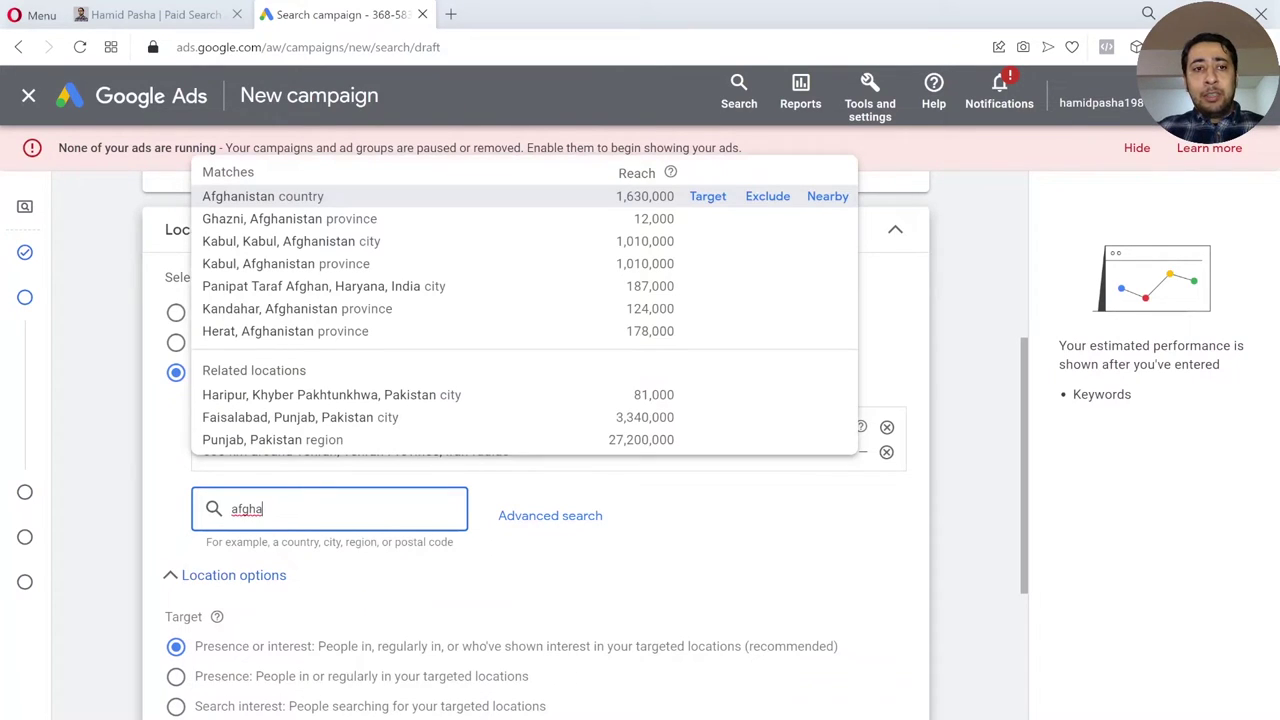
left_click(768, 198)
Add the countries Pakistan and Iraq to the campaign's excluded locations.
left_click(357, 597)
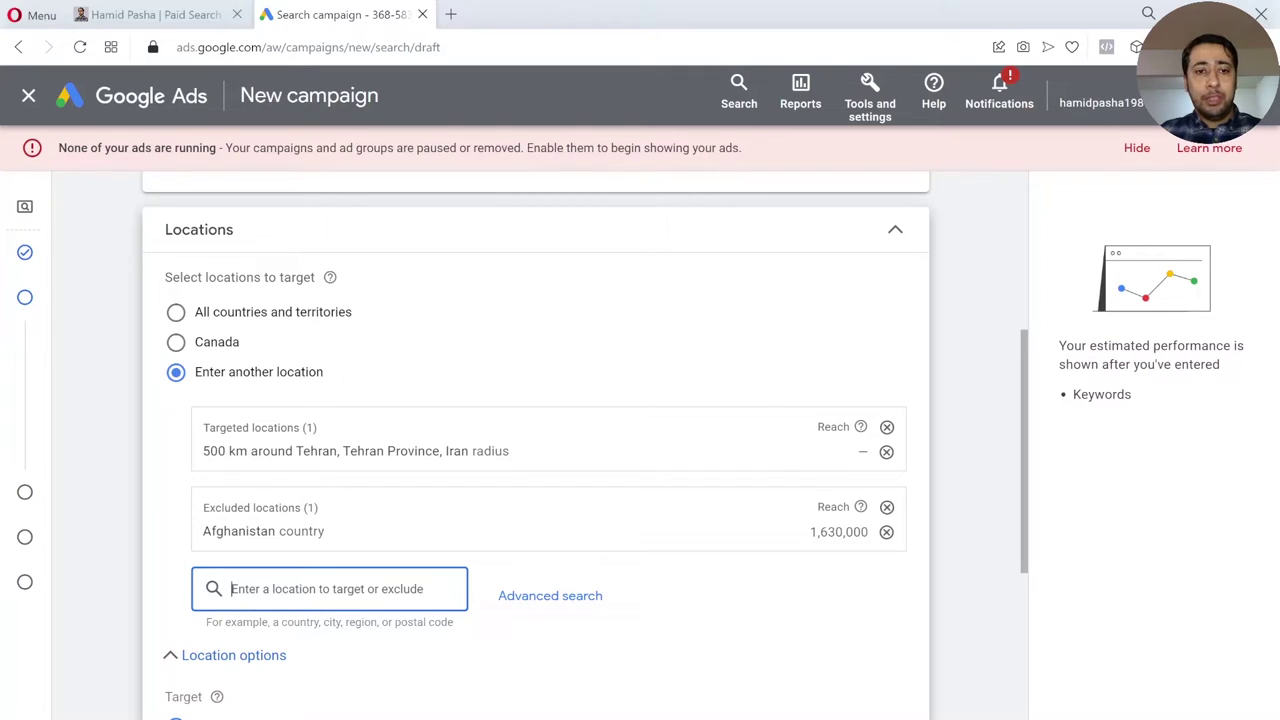
type("p")
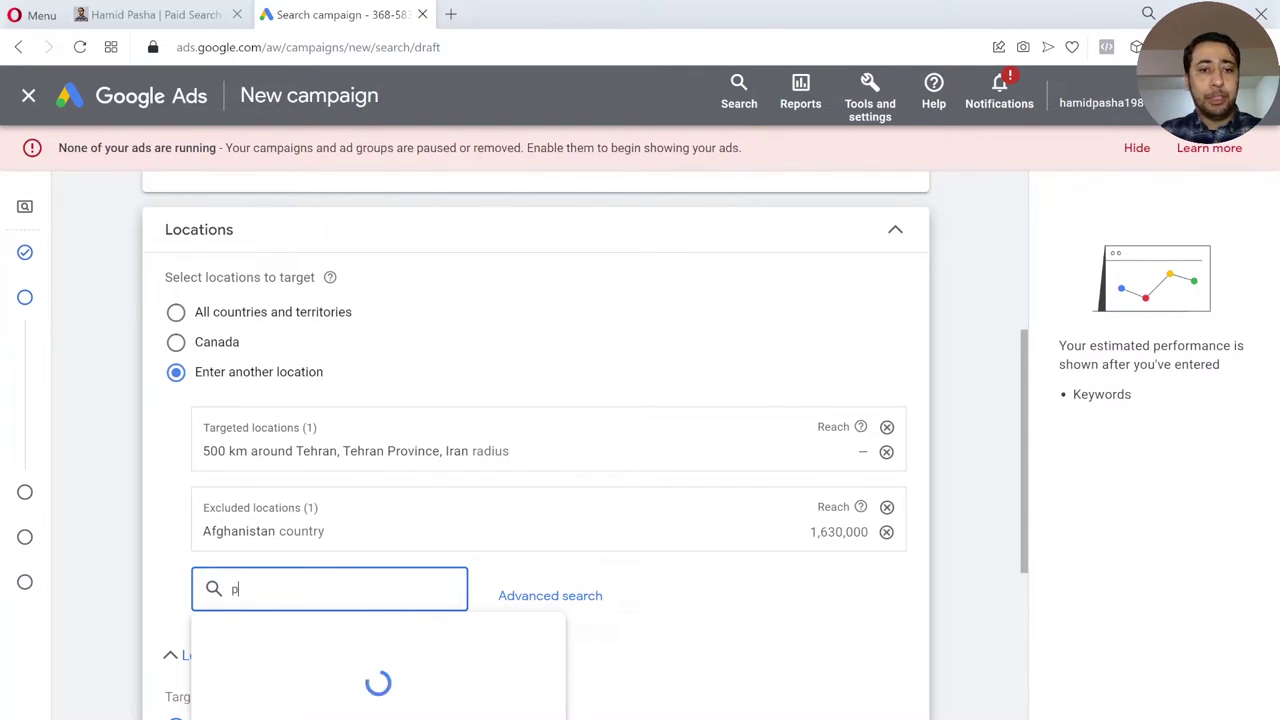
type("aki")
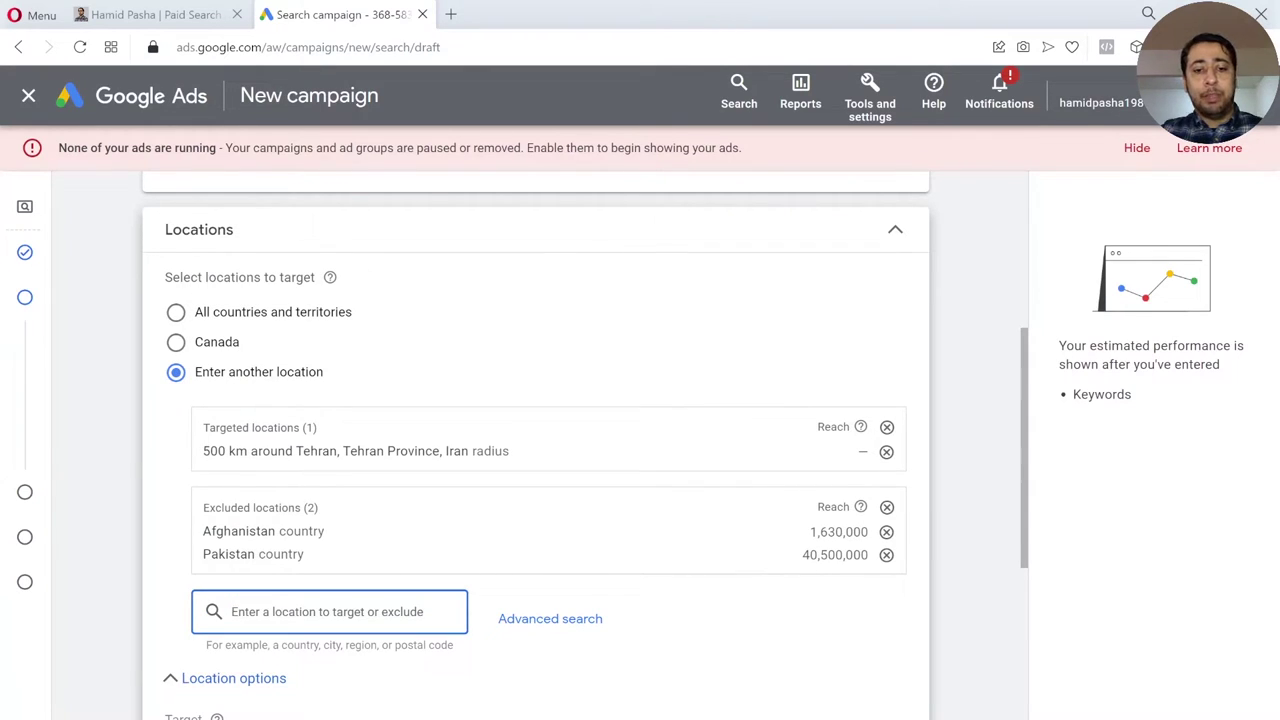
type("iraq")
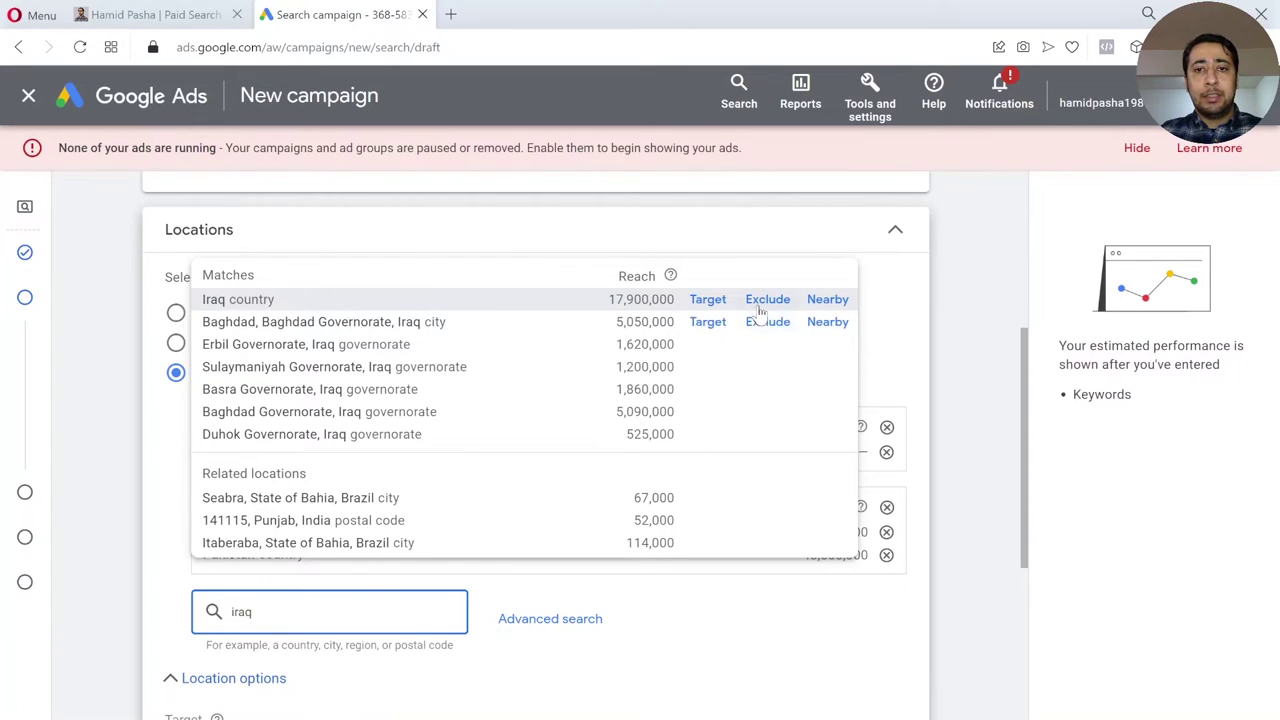
left_click(762, 304)
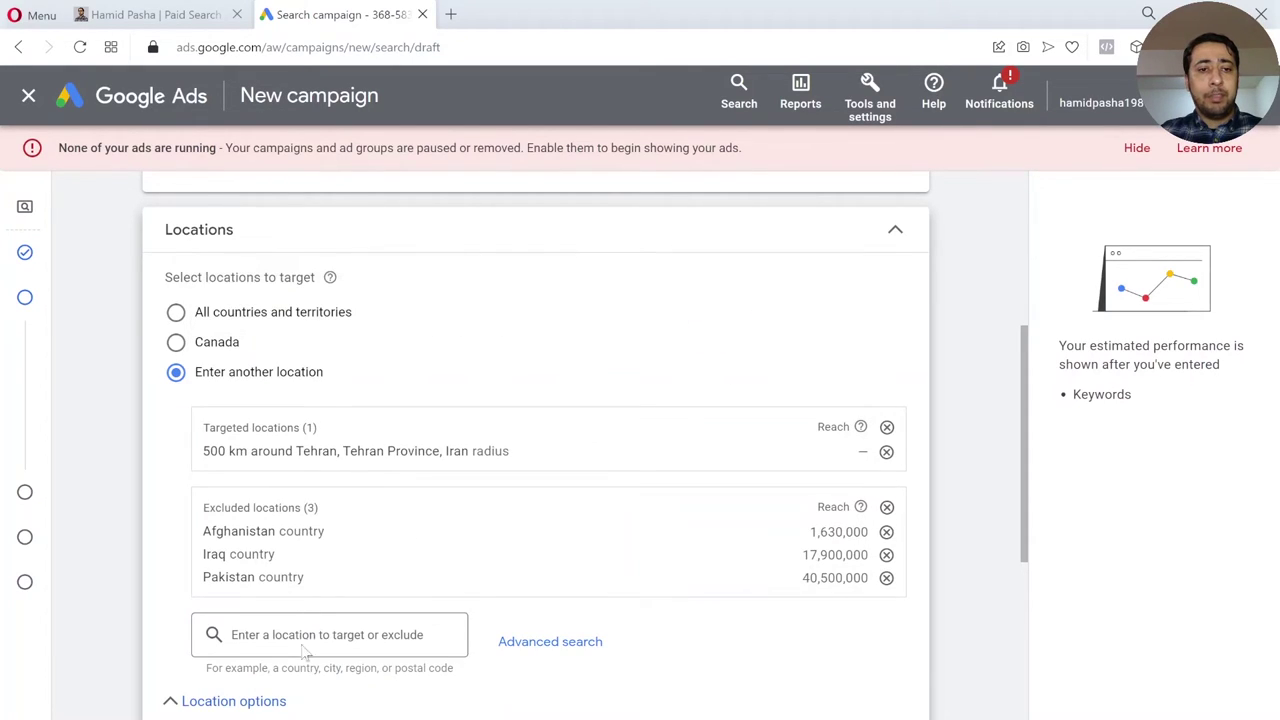
Find the country Canada and exclude it from the campaign's locations.
left_click(330, 634)
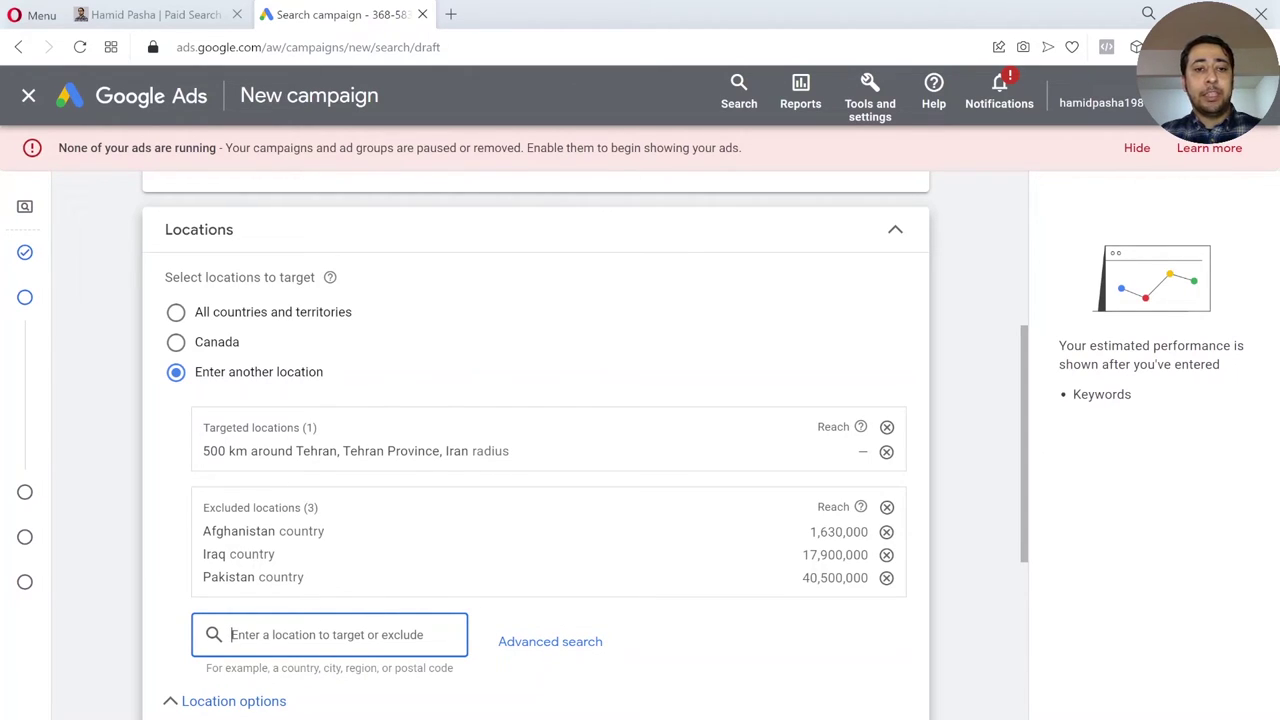
type("d")
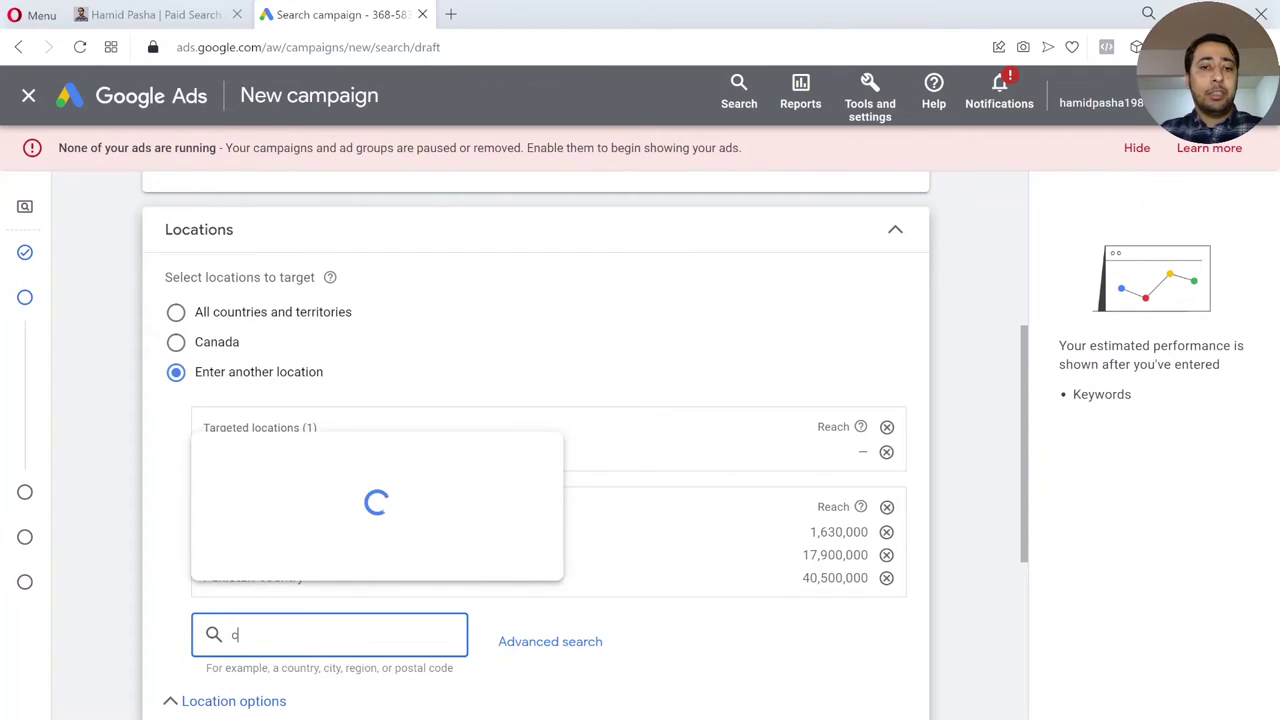
type("anada")
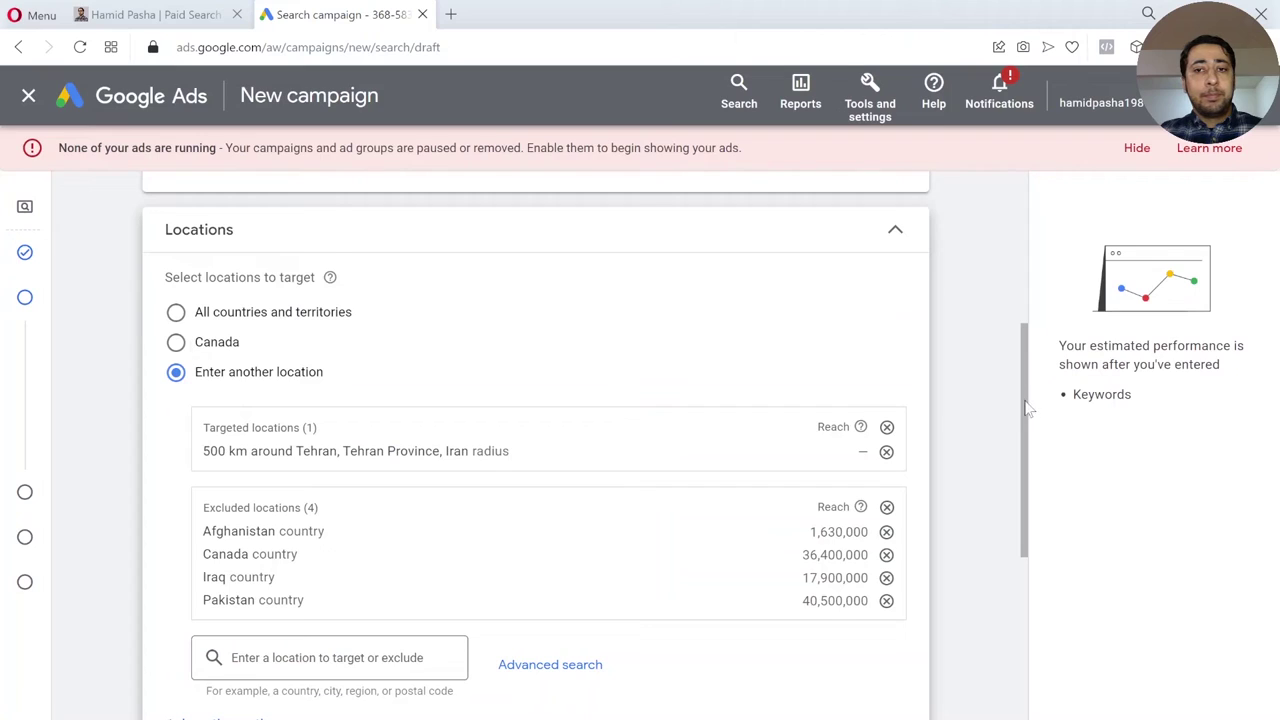
Examine the Target and Exclude presence or interest choices under Location options and review the targeted and excluded location lists.
scroll(1022, 417, "down", 1)
left_click_drag(1022, 417, 1013, 520)
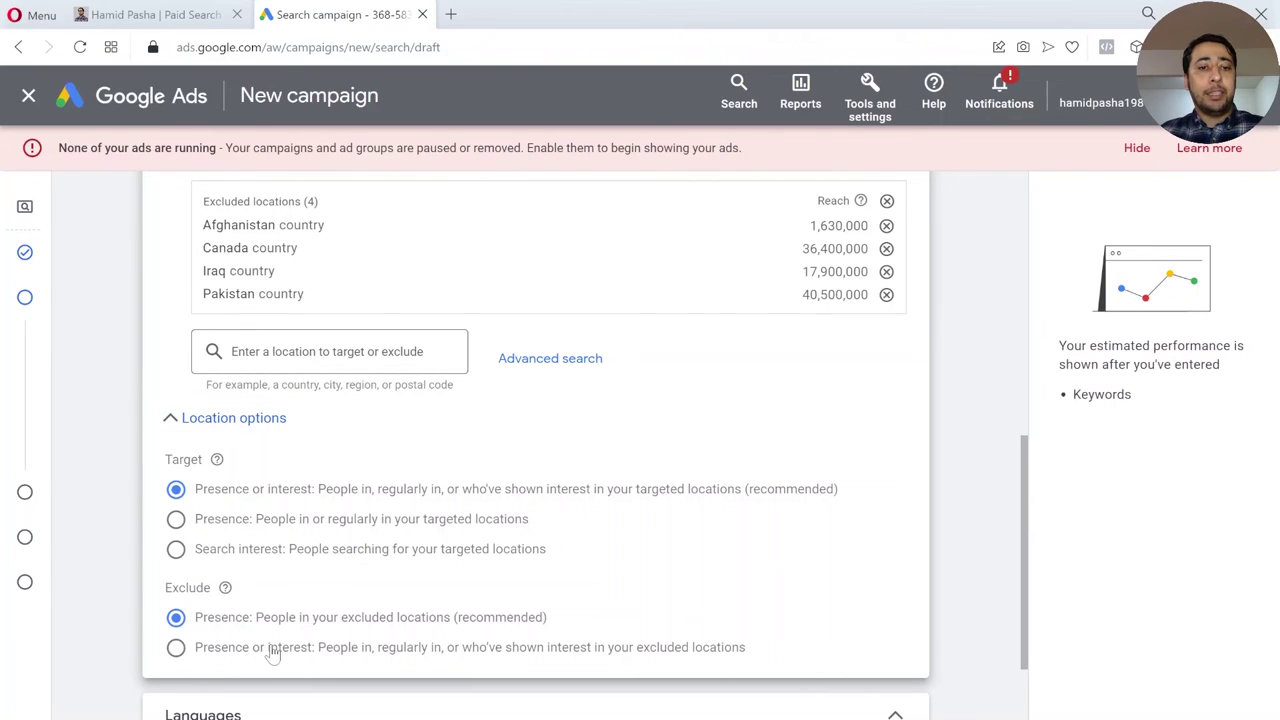
double_click(309, 653)
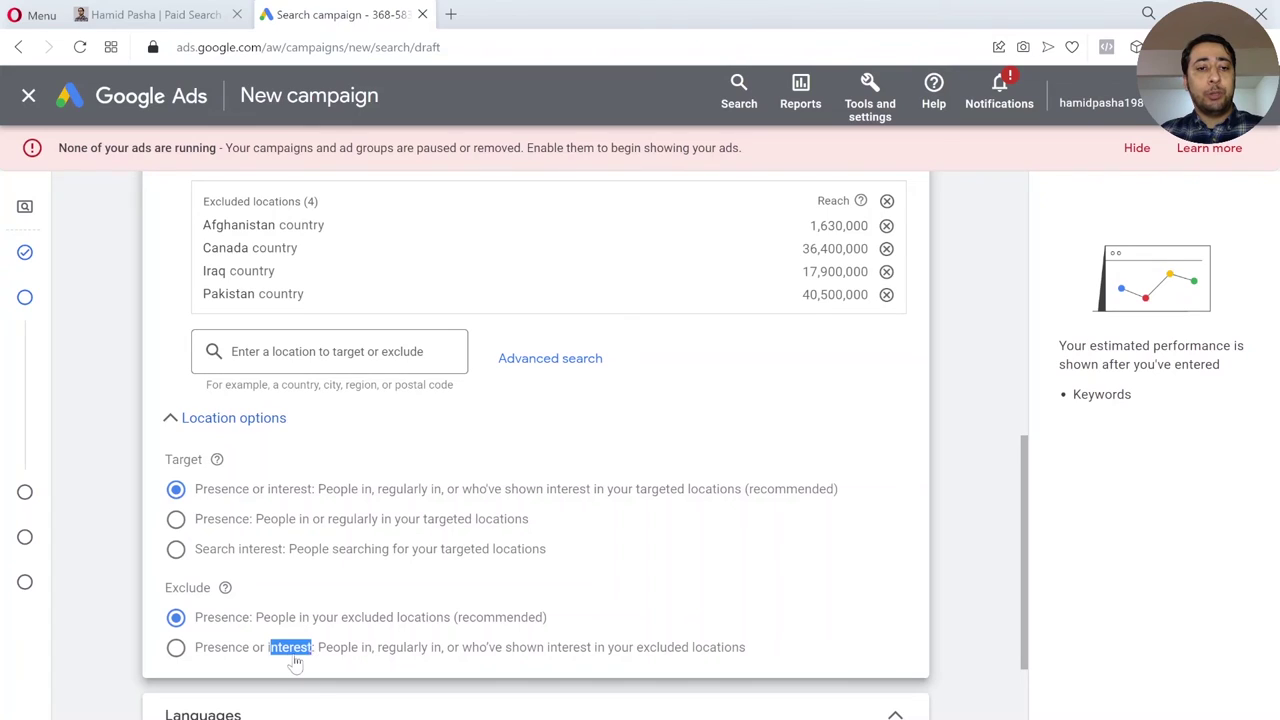
left_click_drag(269, 652, 172, 656)
left_click(120, 658)
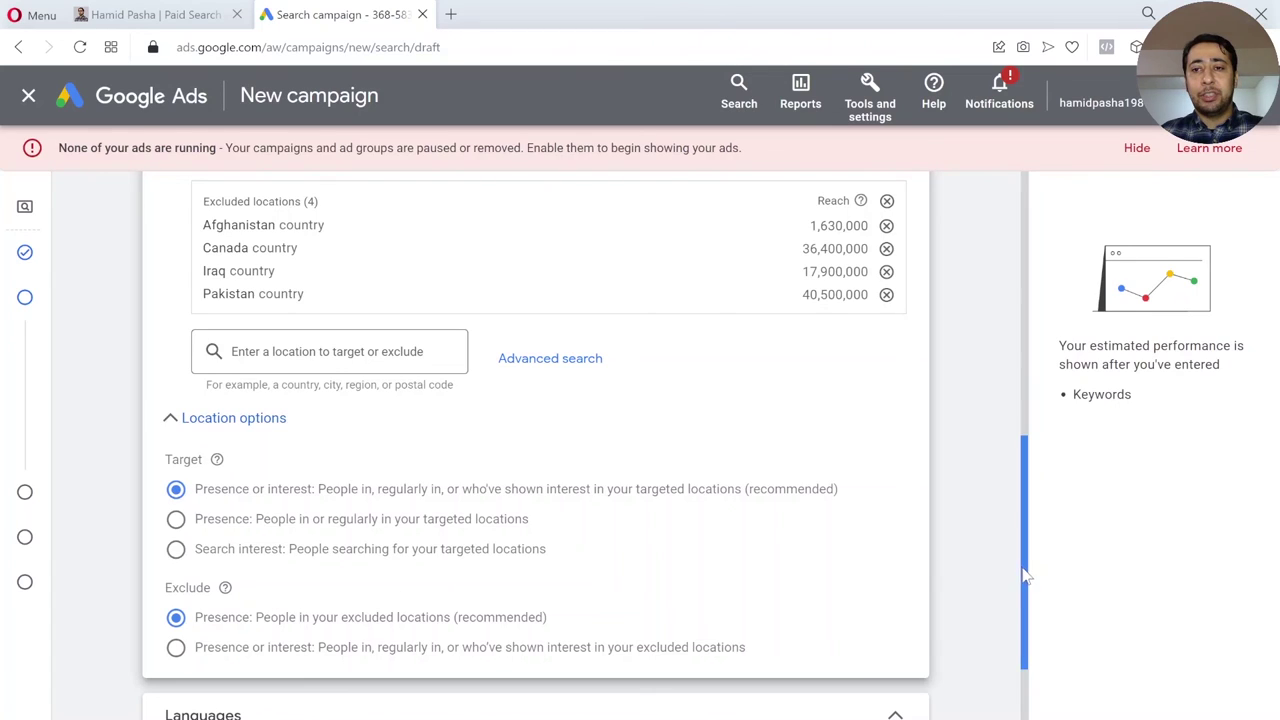
left_click_drag(1025, 577, 1025, 462)
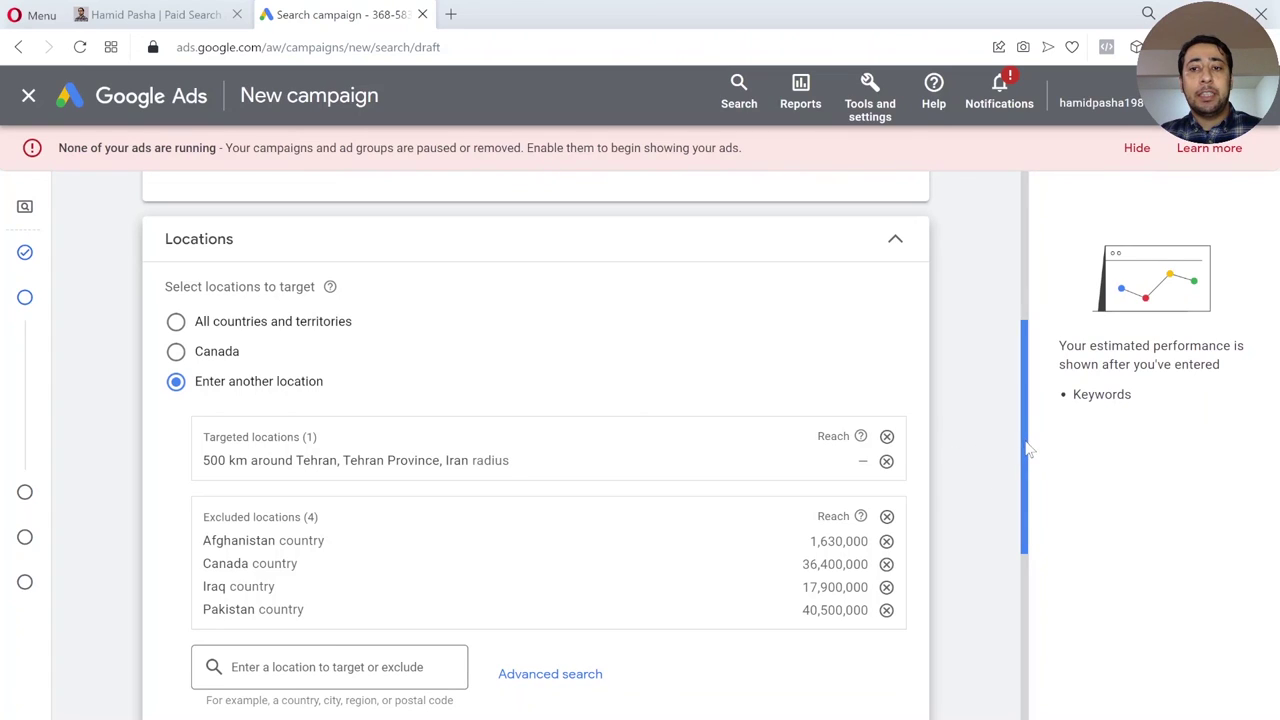
left_click_drag(1028, 450, 1025, 460)
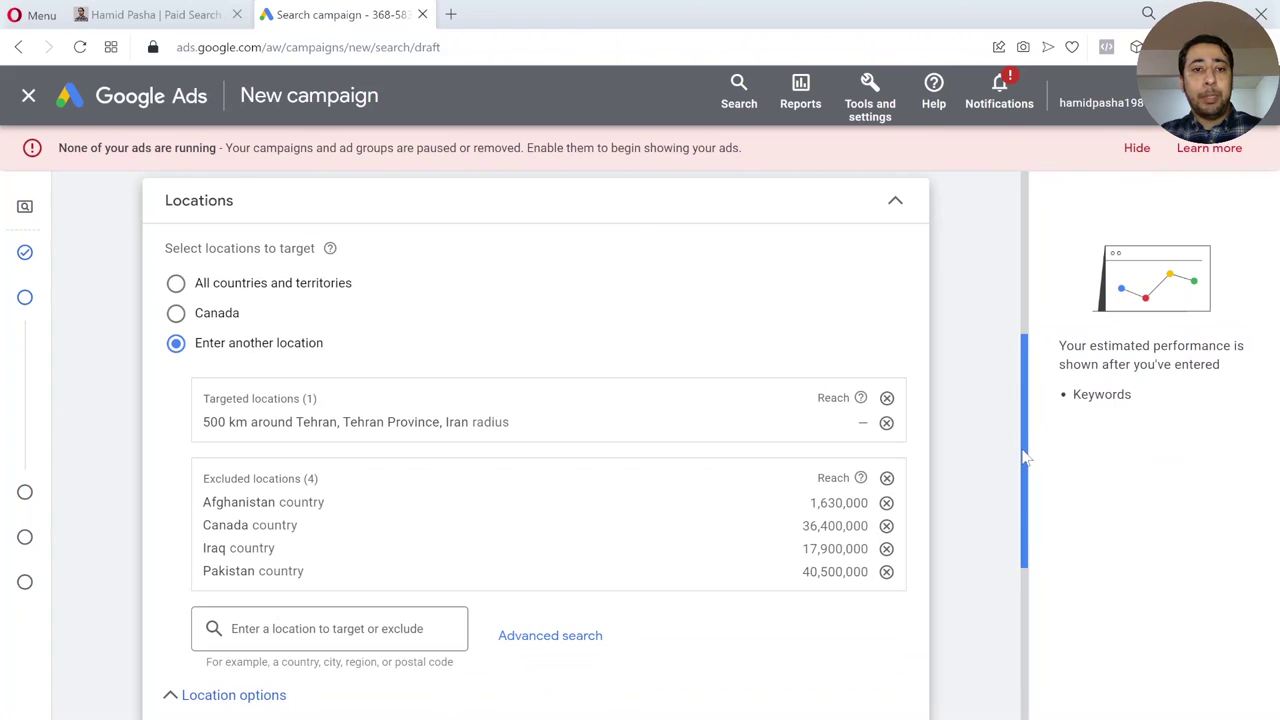